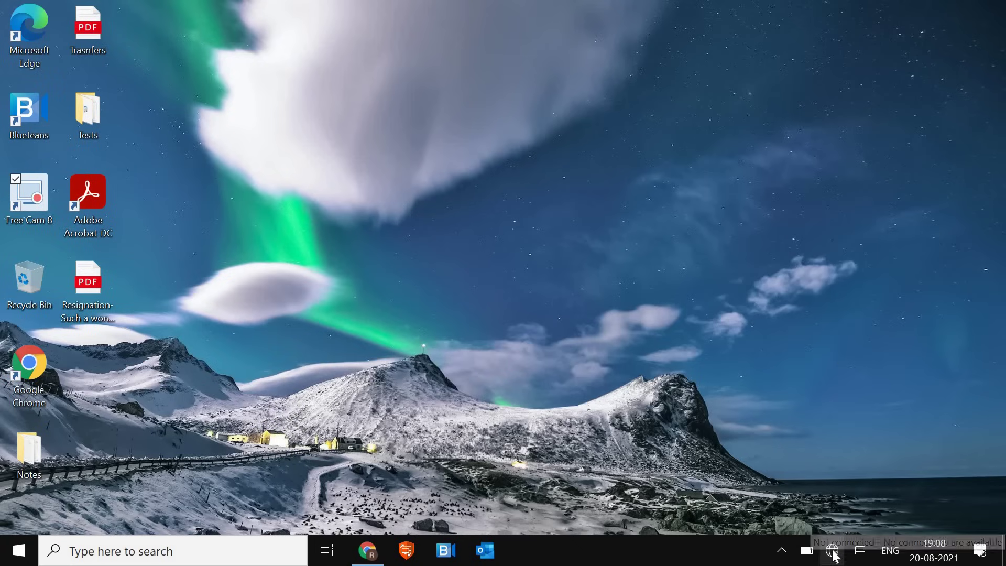
# Check the list of available network connections from the system tray, then close it
pyautogui.click(782, 550)
pyautogui.click(833, 551)
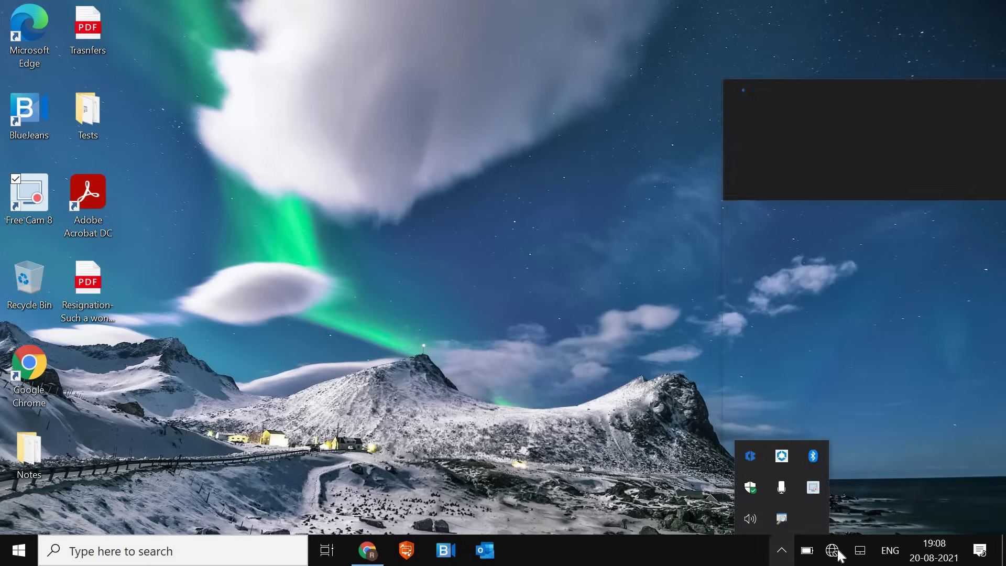
pyautogui.click(833, 551)
pyautogui.click(834, 551)
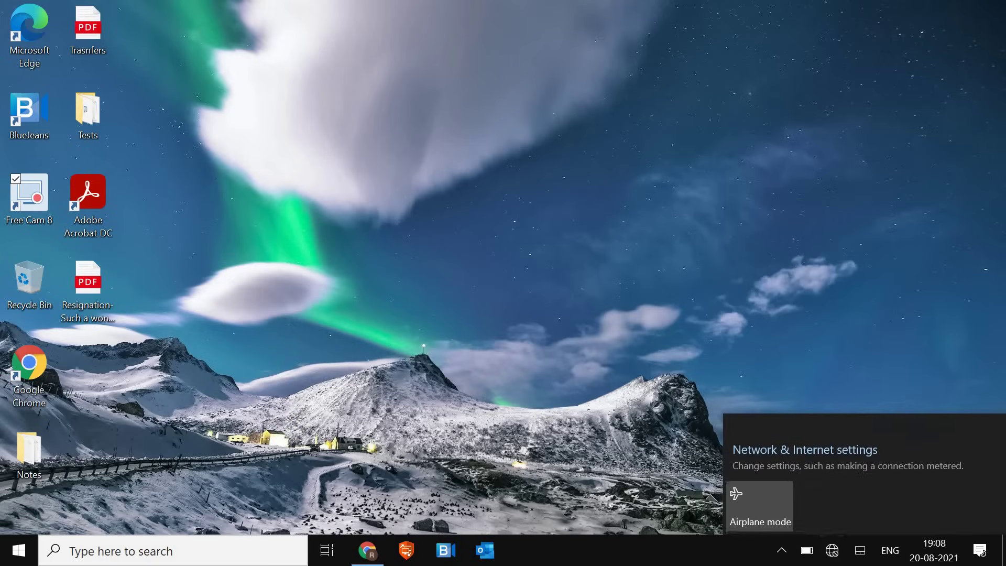
pyautogui.click(834, 551)
# Check the connection status in the Network & Internet settings, then close Settings
pyautogui.rightClick(9, 559)
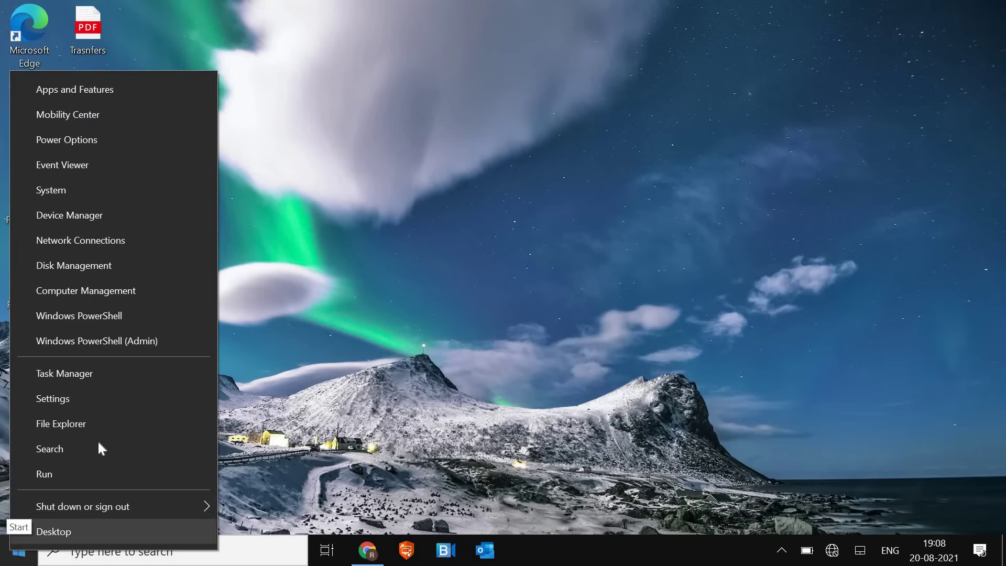
pyautogui.click(112, 399)
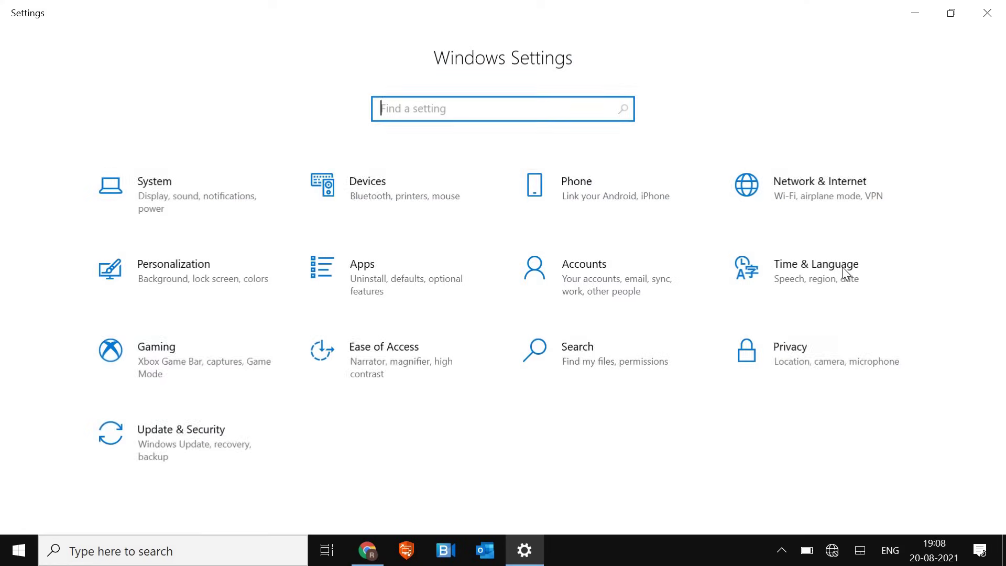
pyautogui.click(822, 204)
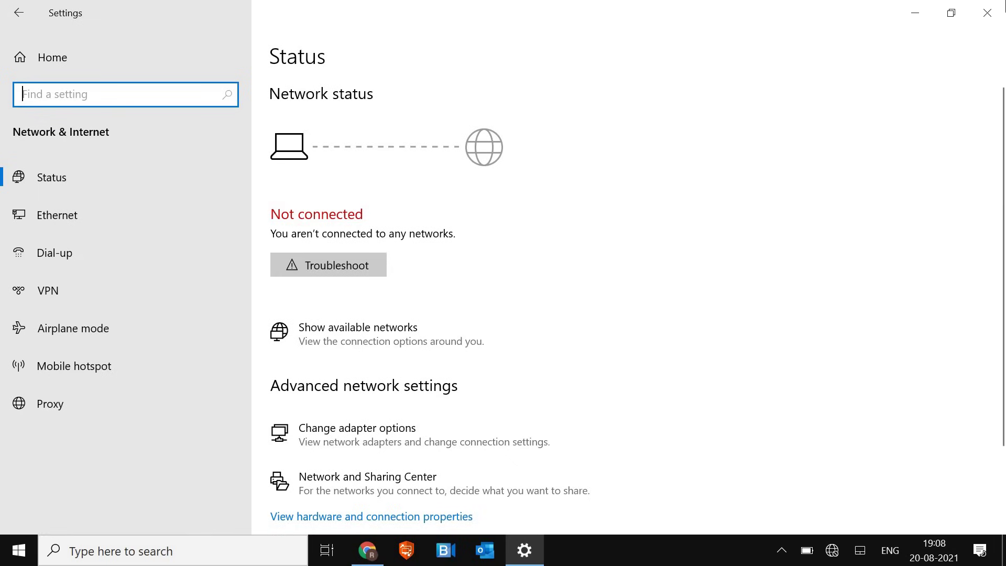
pyautogui.click(988, 13)
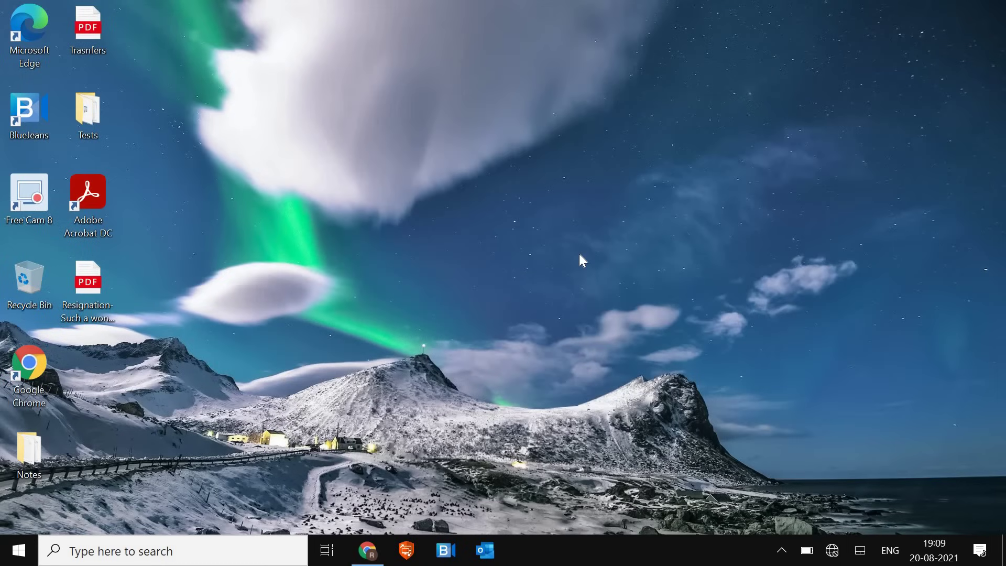
# Search for cmd and run Command Prompt as administrator
pyautogui.click(113, 551)
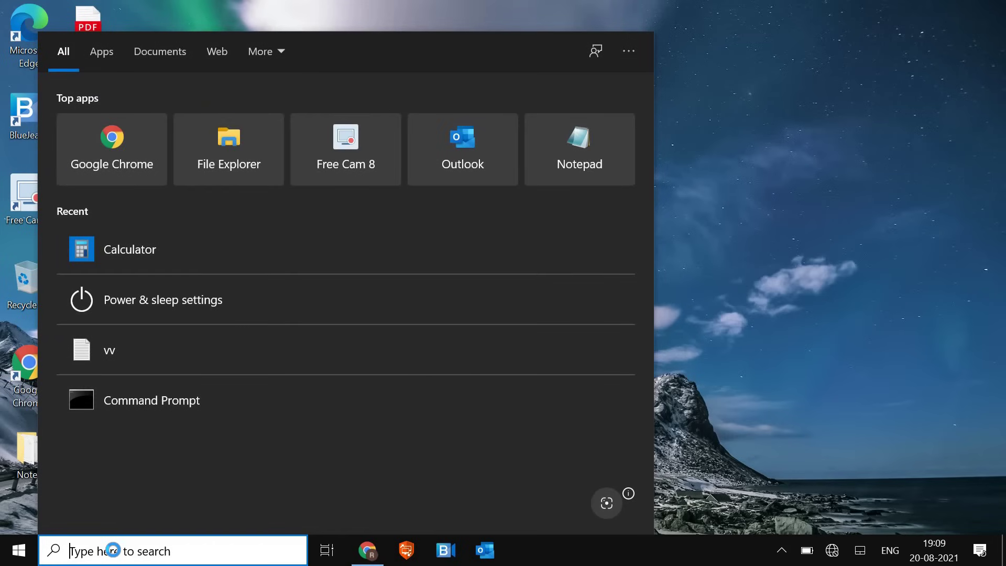
pyautogui.write('cmd')
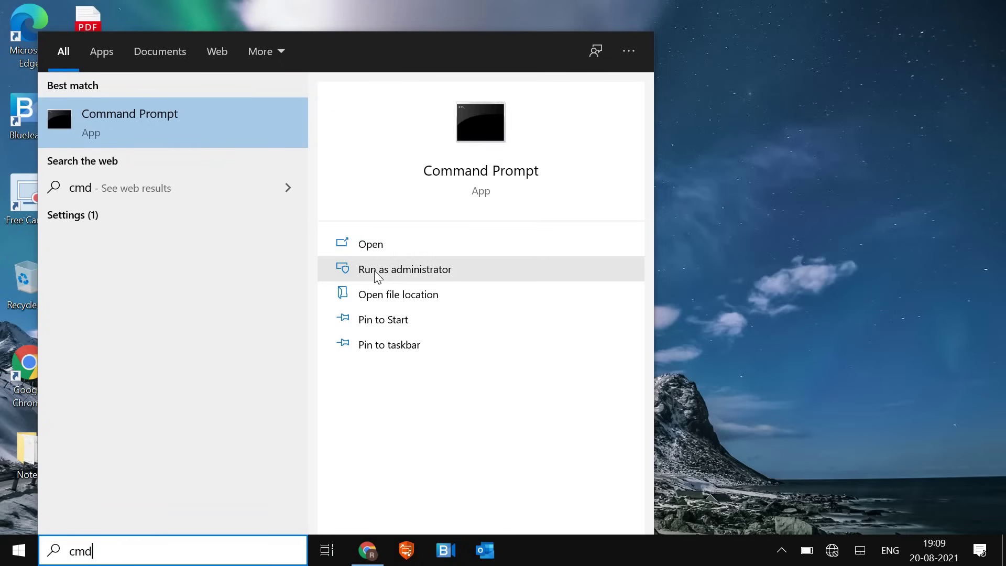
pyautogui.click(429, 277)
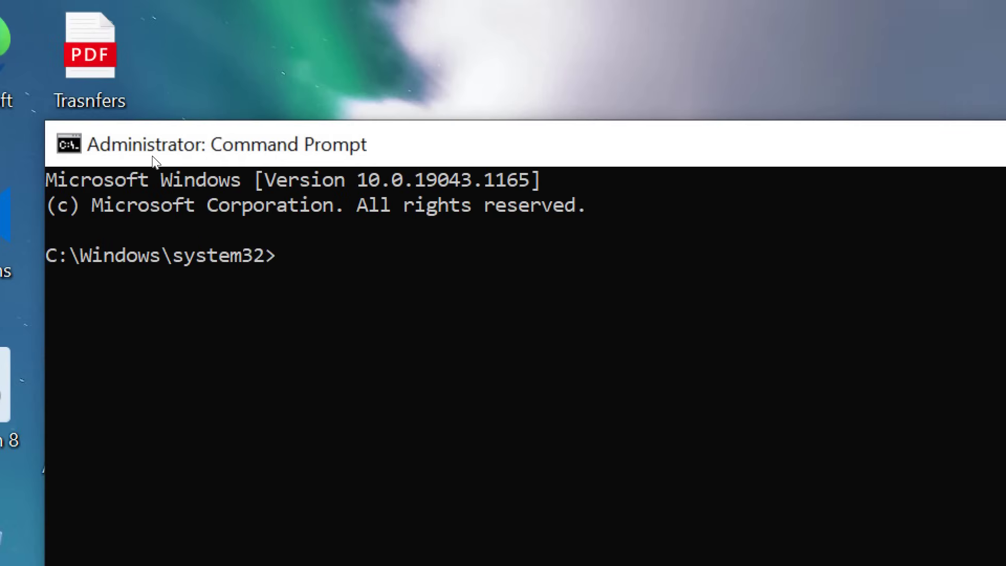
# Ping 127.1.1.1 to test the local network stack, then close Command Prompt
pyautogui.write('ping 12')
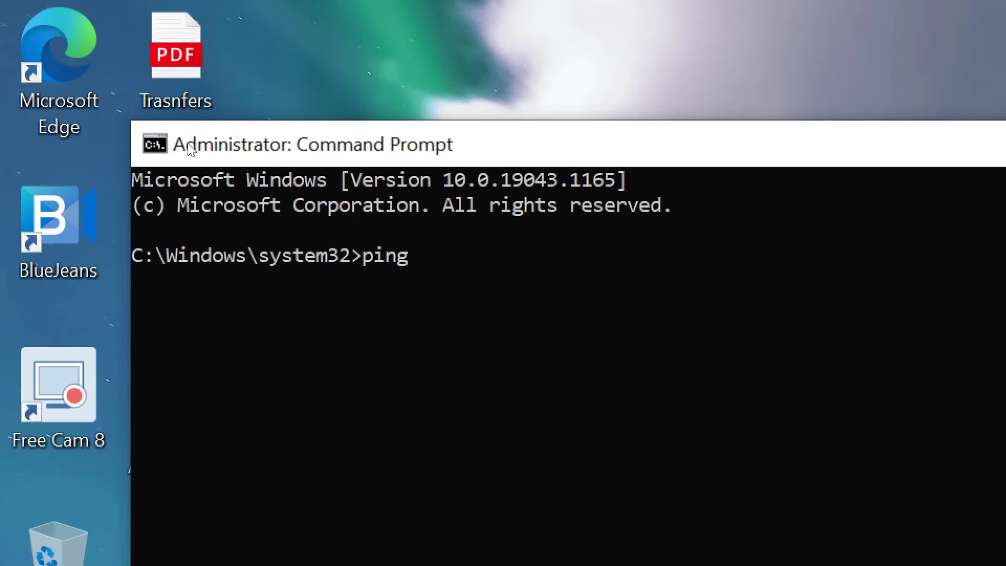
pyautogui.write('7.1.1.1')
pyautogui.press('Return')
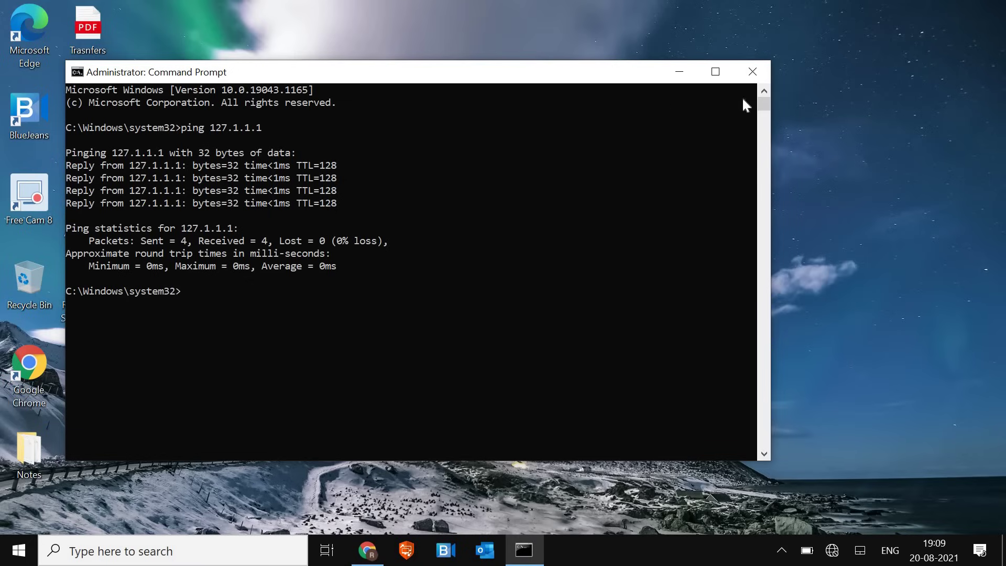
pyautogui.click(752, 71)
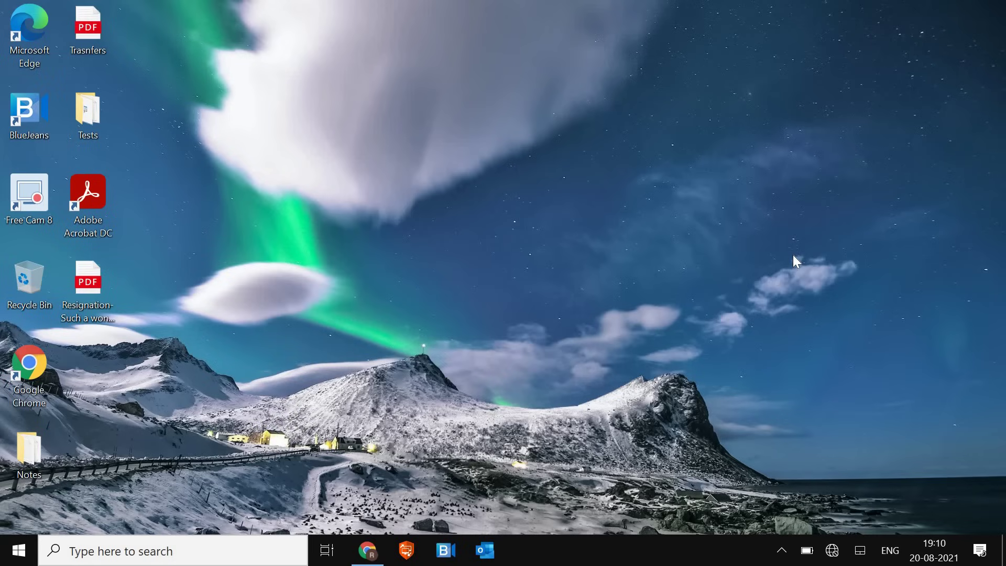
# Run services.msc and maximize the Services window
pyautogui.press('super+r')
pyautogui.write('se')
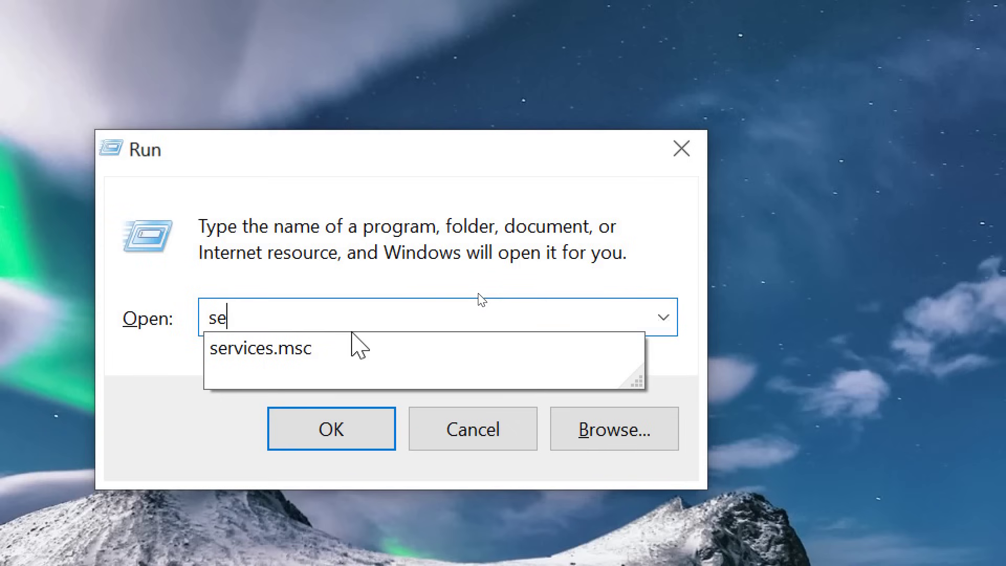
pyautogui.press('Down')
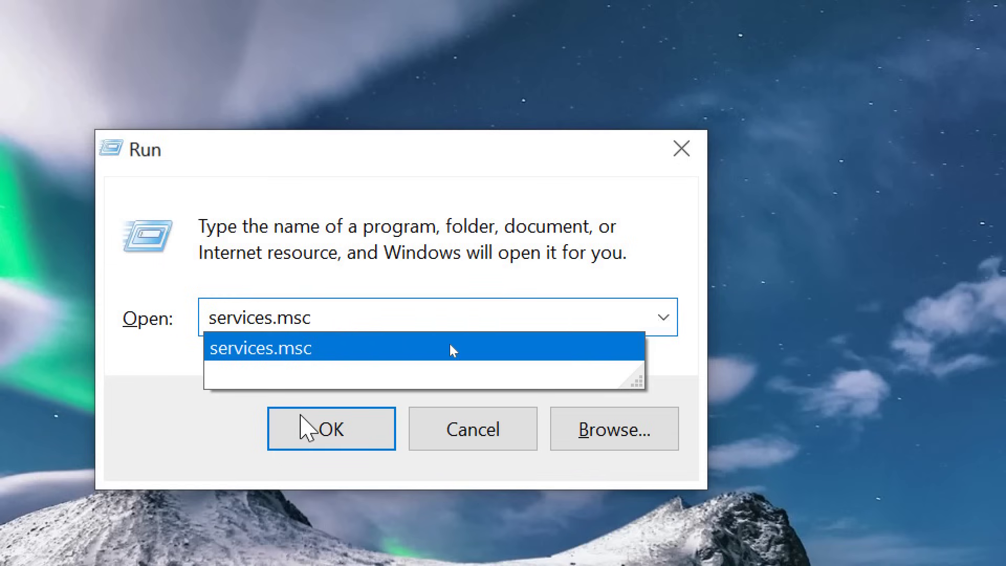
pyautogui.click(303, 429)
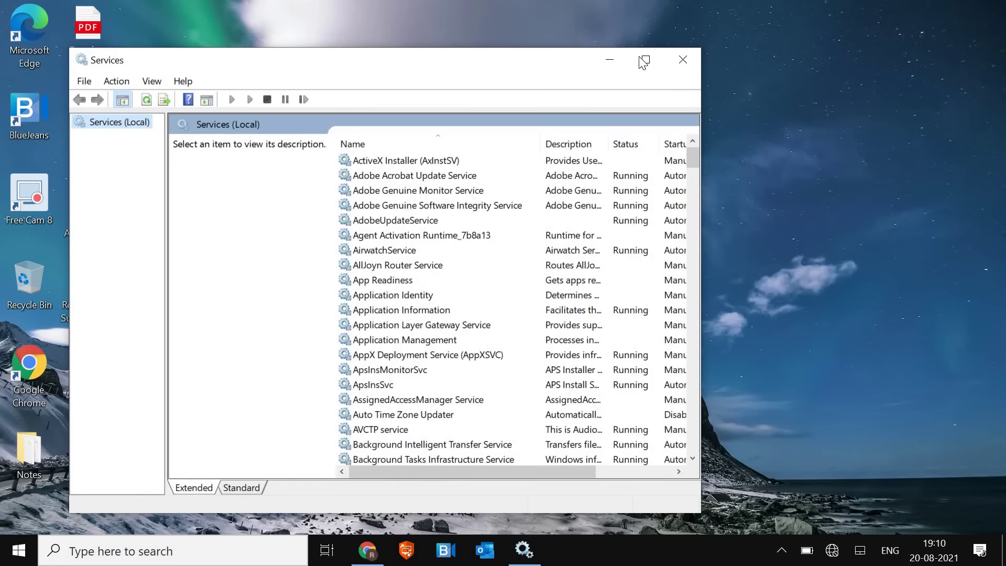
pyautogui.click(643, 62)
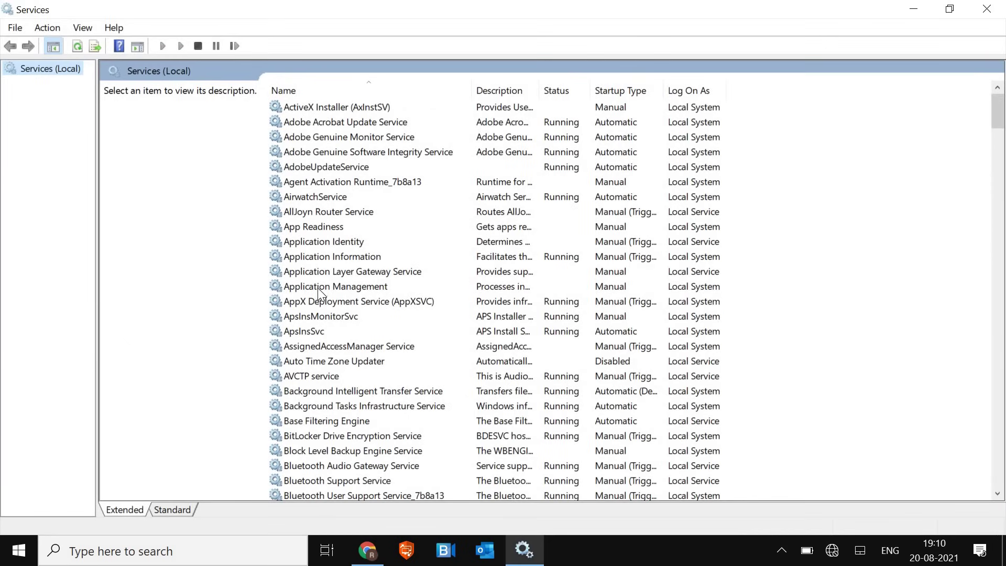
# Find and select the WLAN AutoConfig service, and check whether it can be started
pyautogui.click(319, 287)
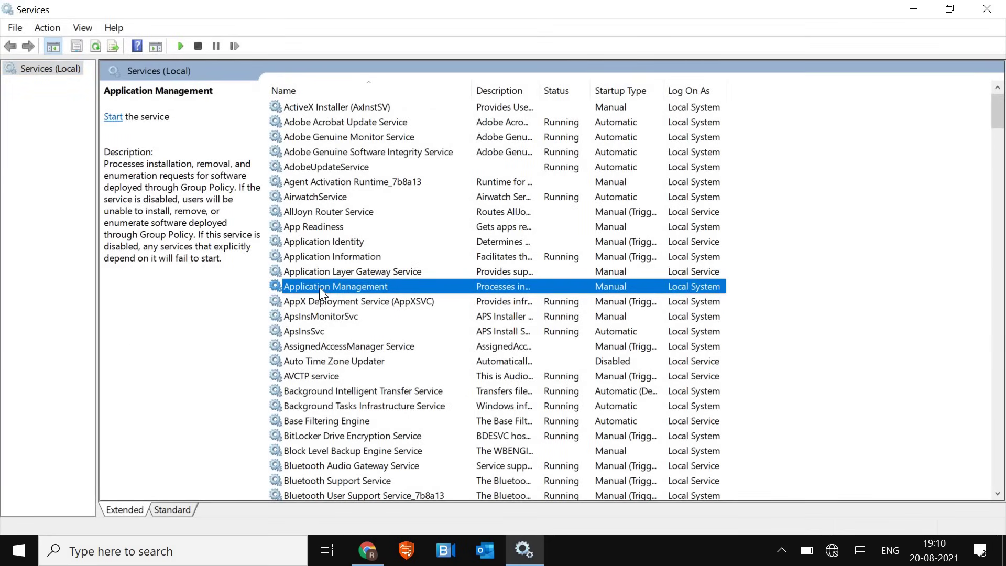
pyautogui.press('w')
pyautogui.scroll(-8, 336, 325)
pyautogui.click(351, 362)
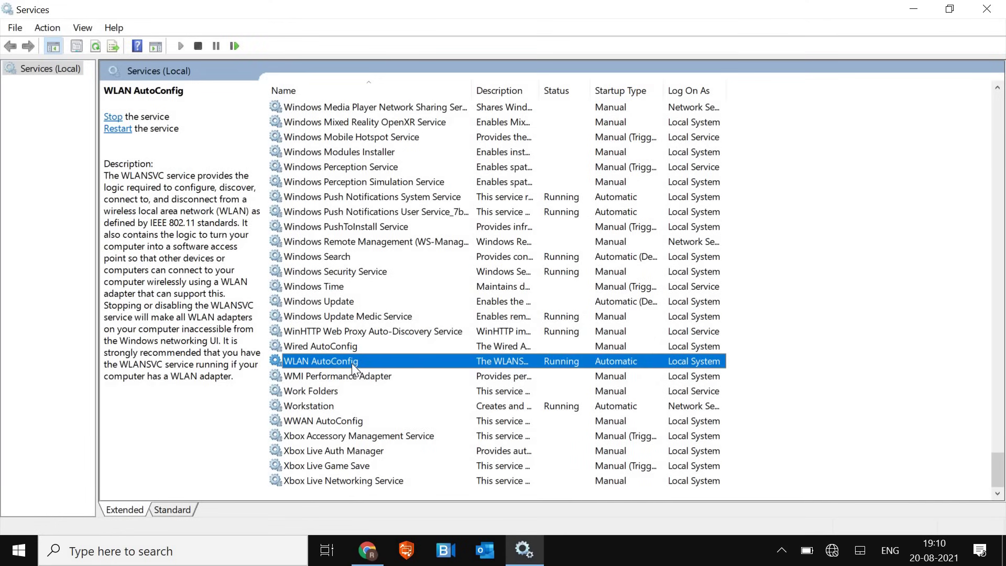
pyautogui.rightClick(351, 362)
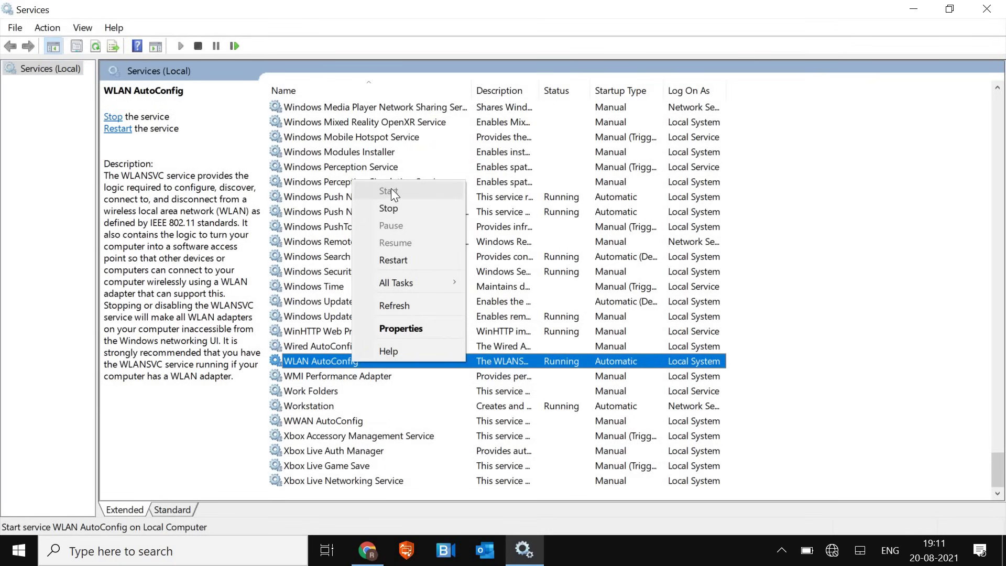
pyautogui.click(527, 360)
# Set the WLAN AutoConfig startup type to Automatic in its properties, confirm, and close Services
pyautogui.rightClick(527, 359)
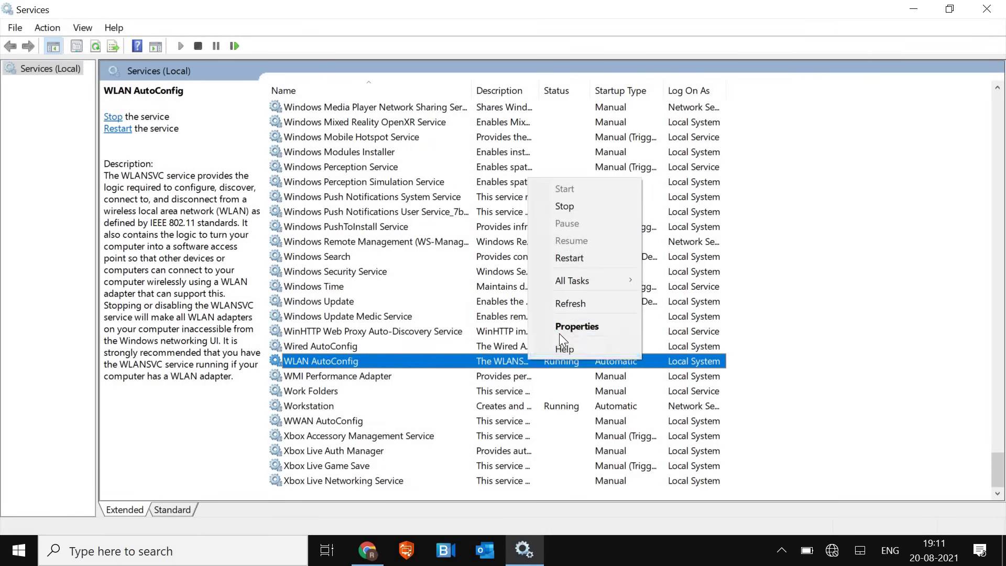
pyautogui.click(570, 326)
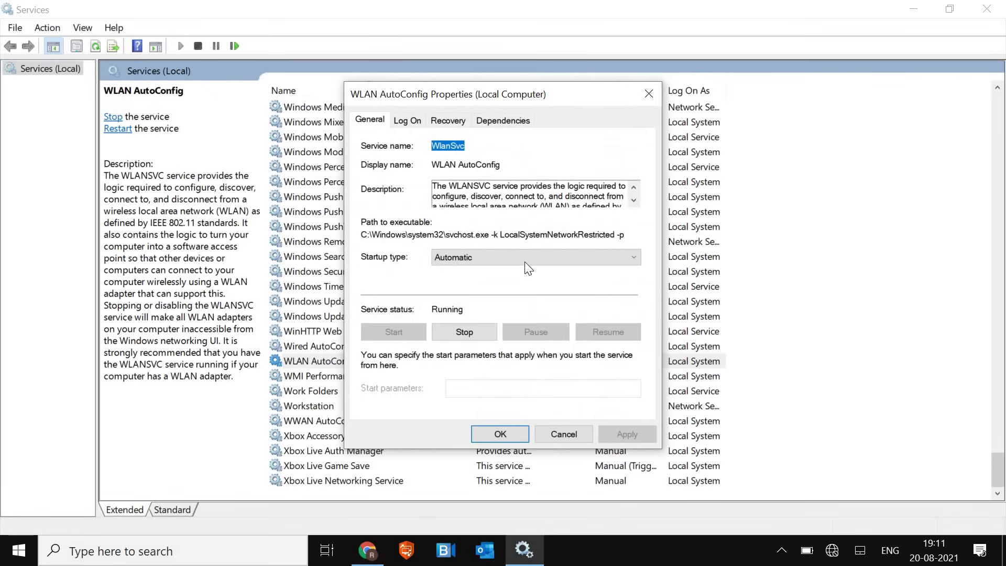
pyautogui.click(518, 254)
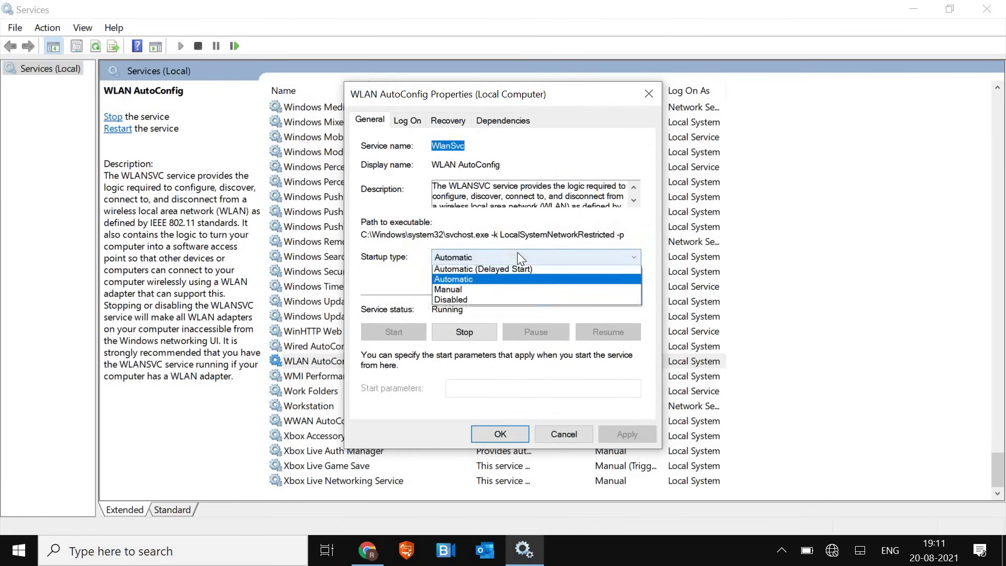
pyautogui.click(476, 281)
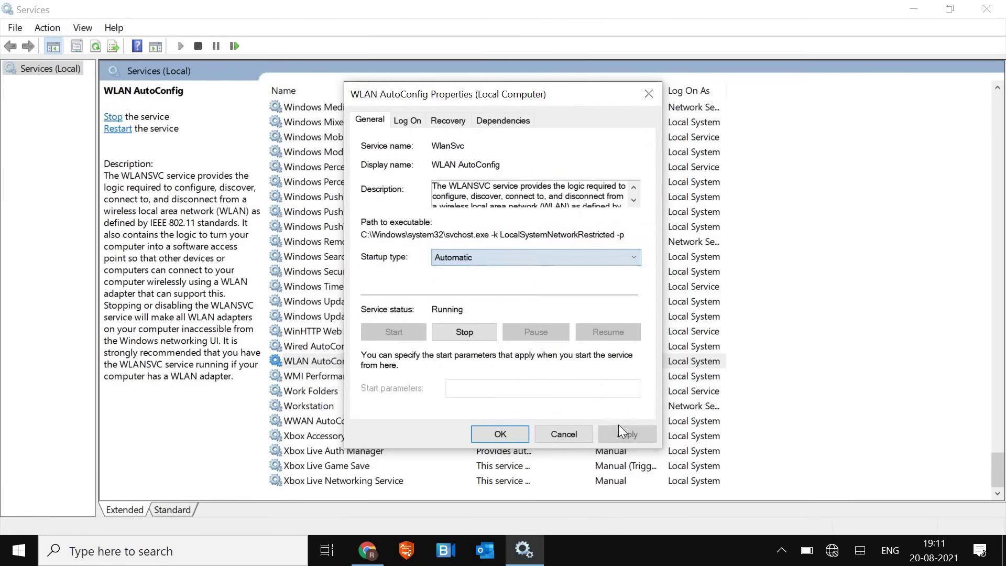
pyautogui.click(508, 430)
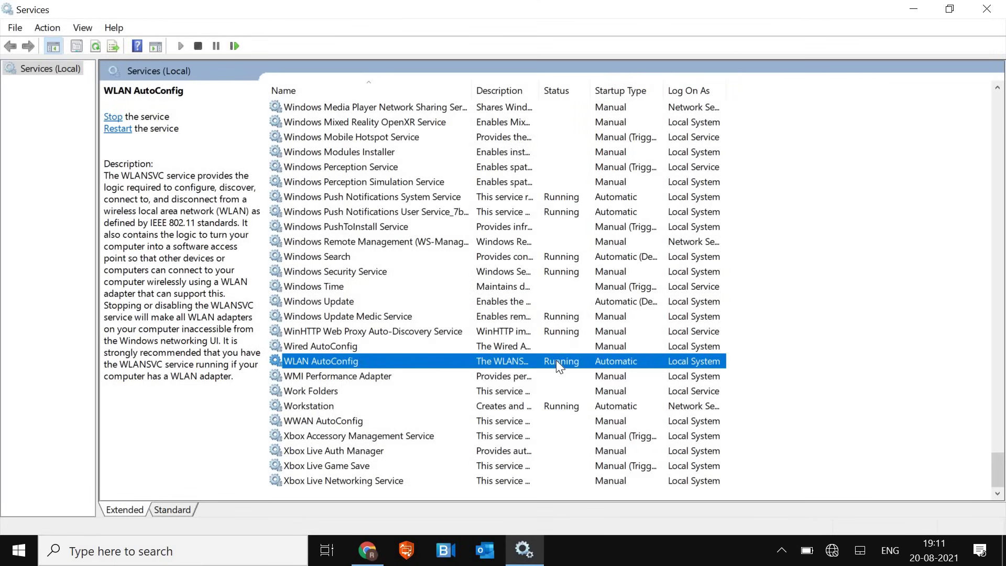
pyautogui.hotkey('alt', 'F4')
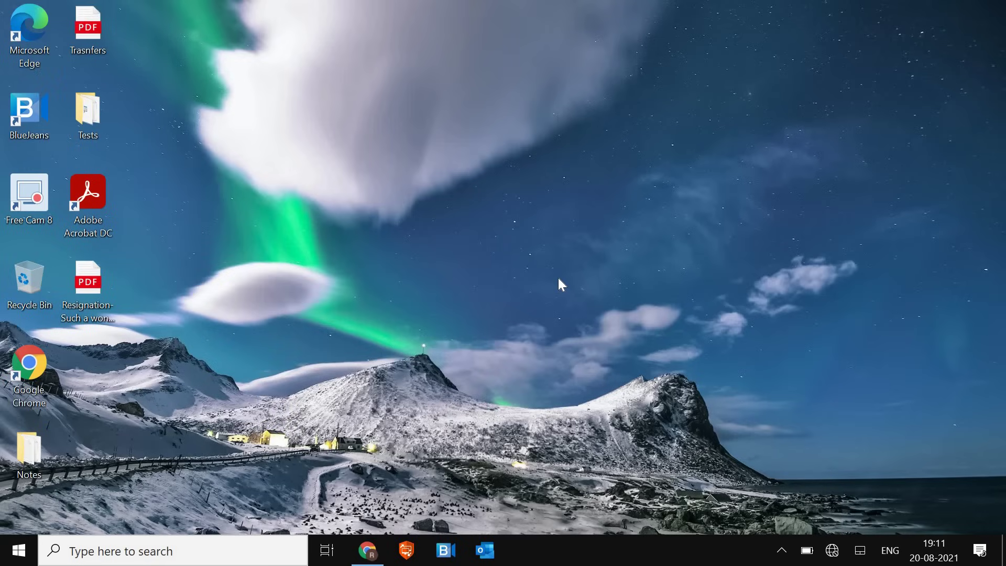
# Run inetcpl.cpl to open Internet Properties
pyautogui.rightClick(21, 551)
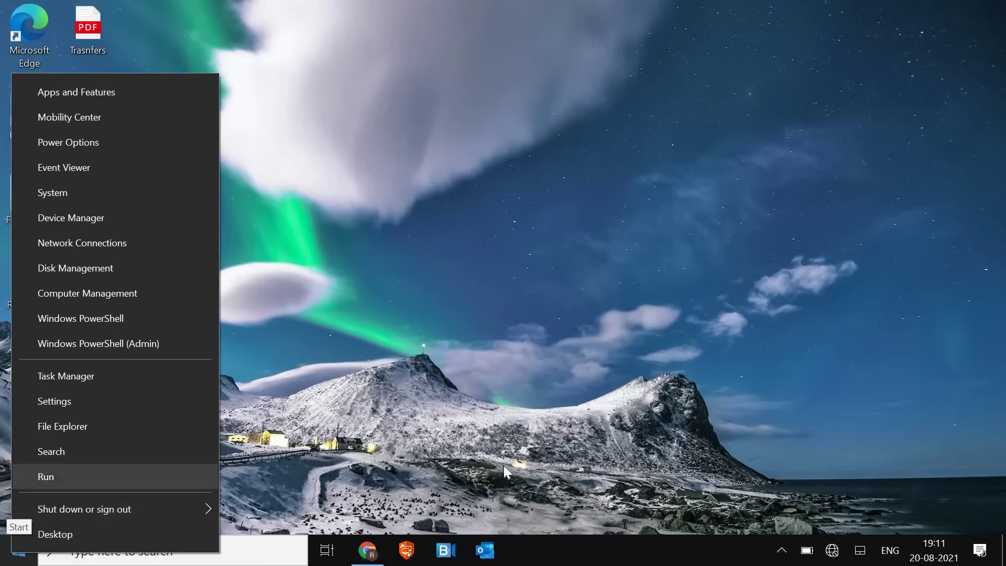
pyautogui.click(52, 477)
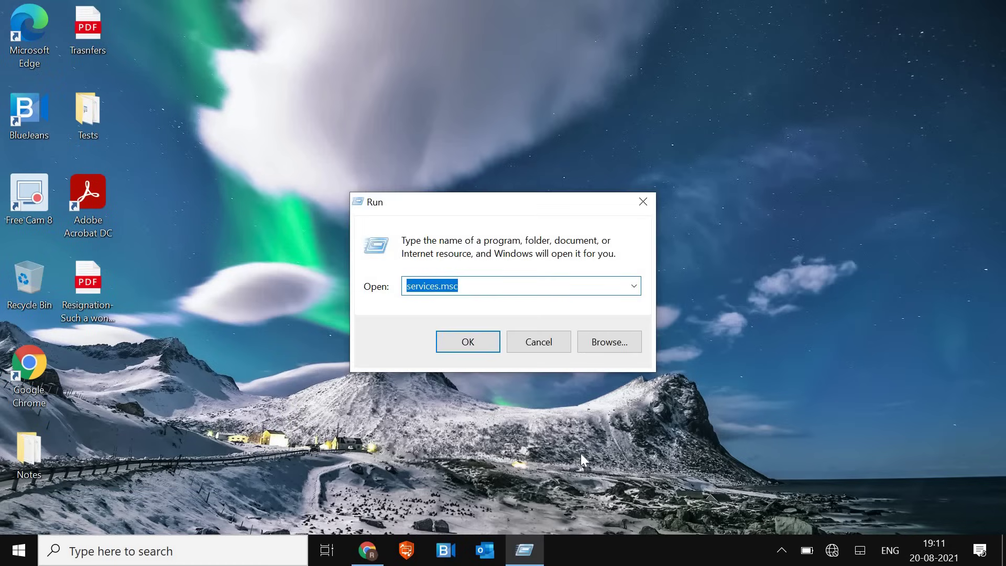
pyautogui.press('BackSpace')
pyautogui.press('super')
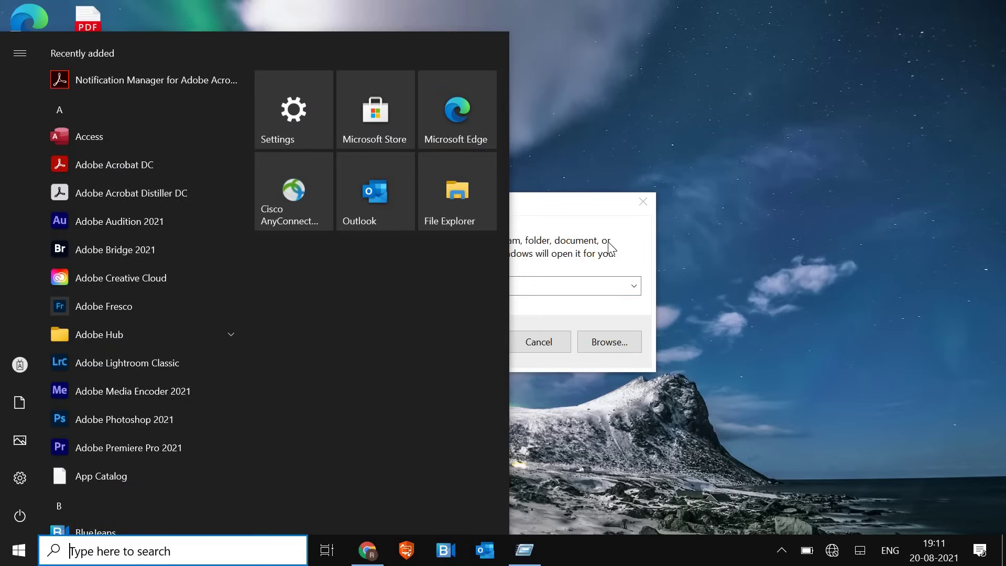
pyautogui.press('Escape')
pyautogui.write('inet')
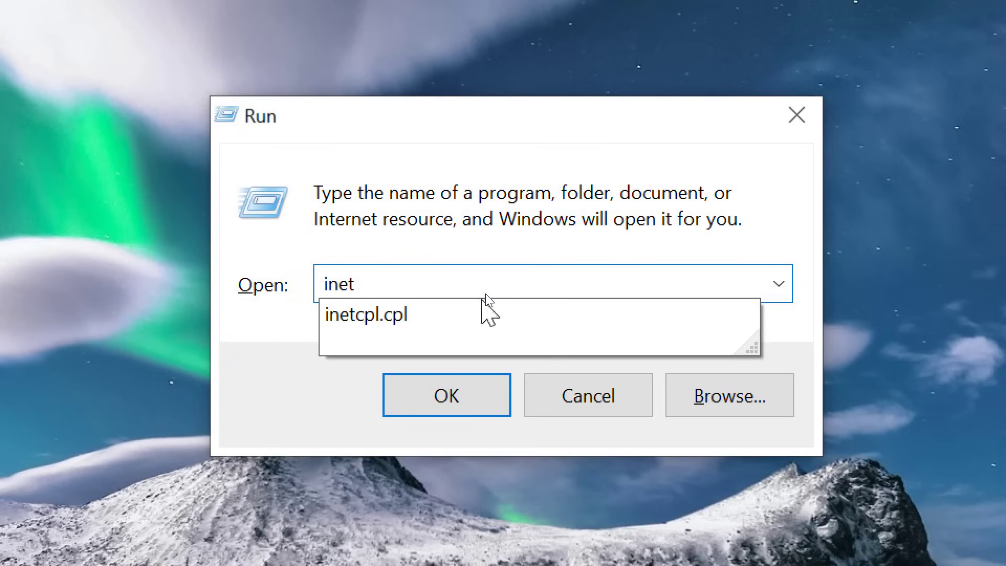
pyautogui.press('Down')
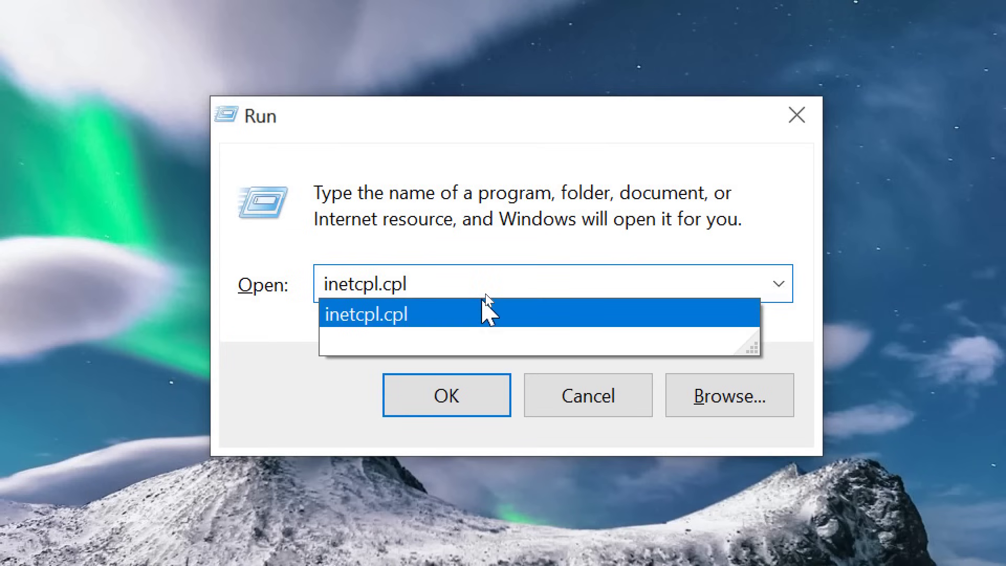
pyautogui.click(451, 390)
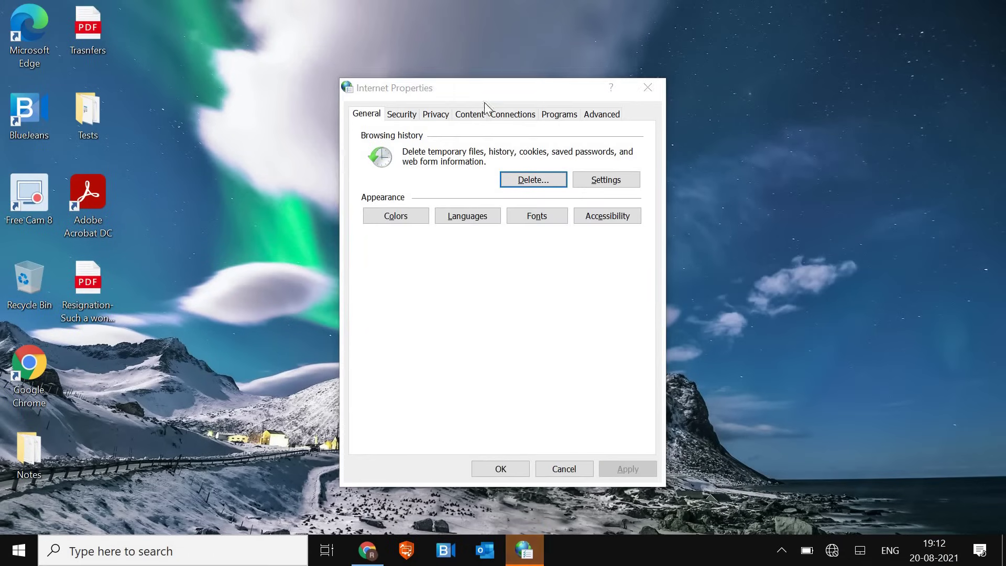
# Restore the advanced settings in Internet Properties, apply the change, and close the dialog
pyautogui.click(606, 118)
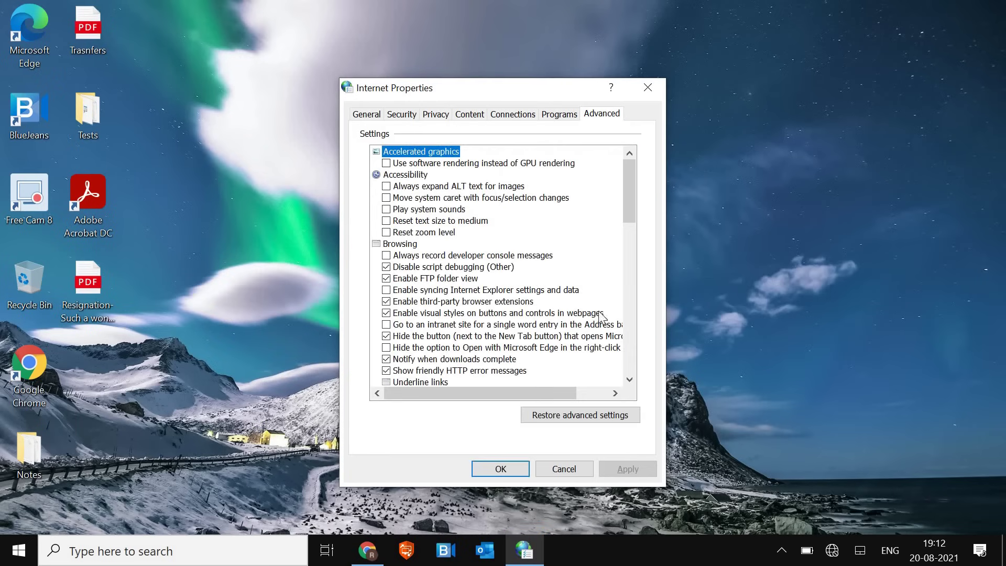
pyautogui.click(586, 418)
pyautogui.click(602, 469)
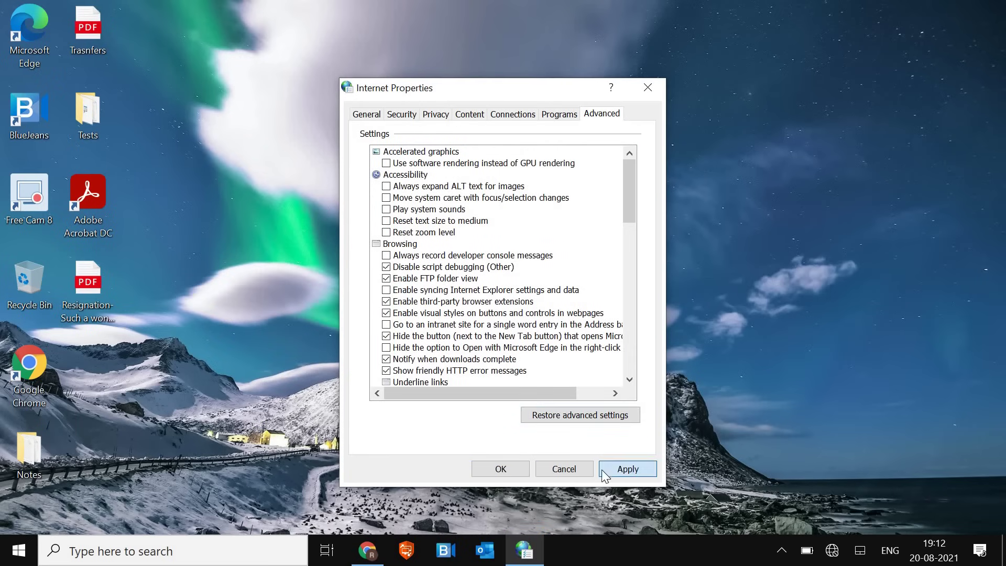
pyautogui.click(517, 470)
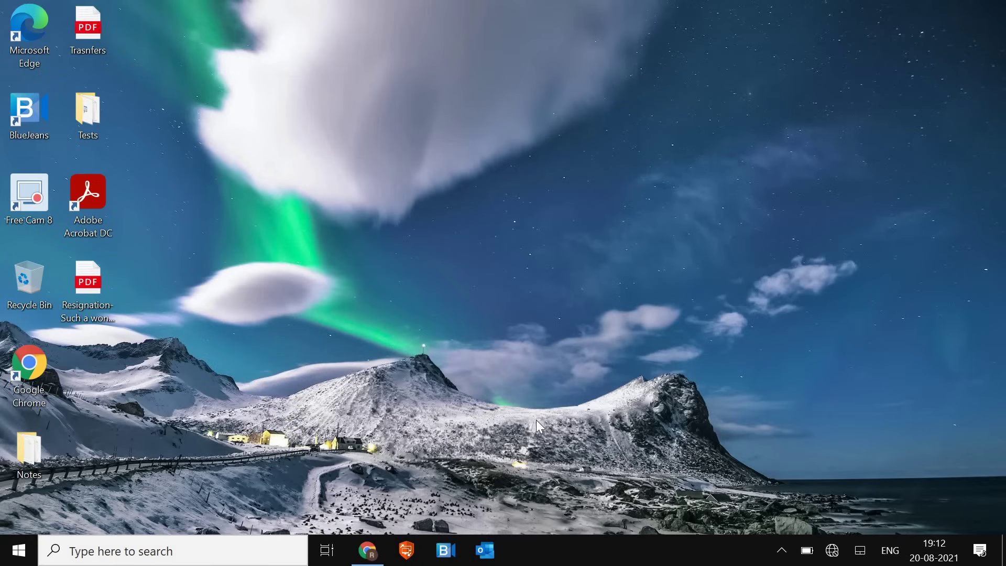
# Search automatically for an updated driver for the Intel(R) Wi-Fi 6 AX201 160MHz network adapter in Device Manager, and close the wizard
pyautogui.rightClick(23, 550)
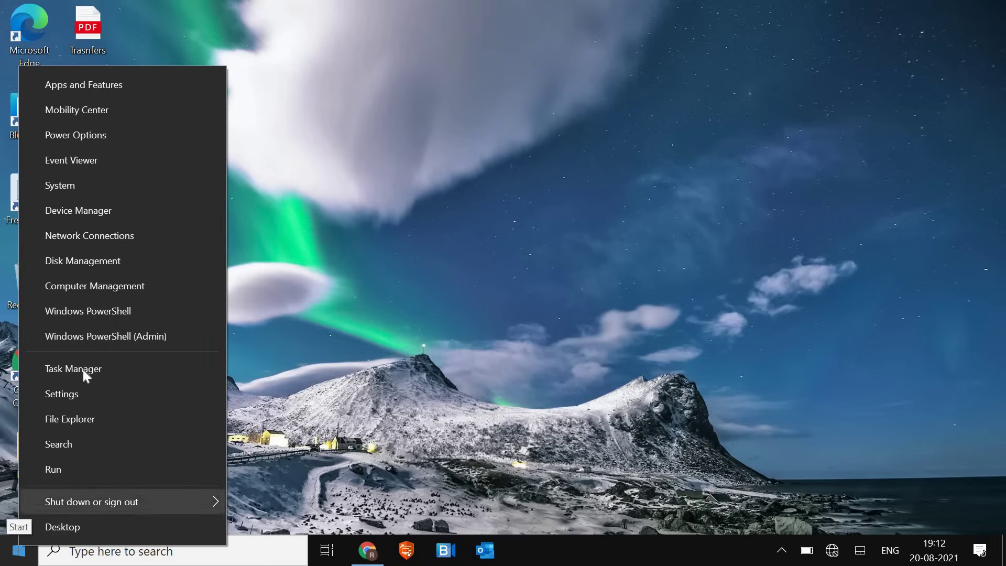
pyautogui.click(86, 211)
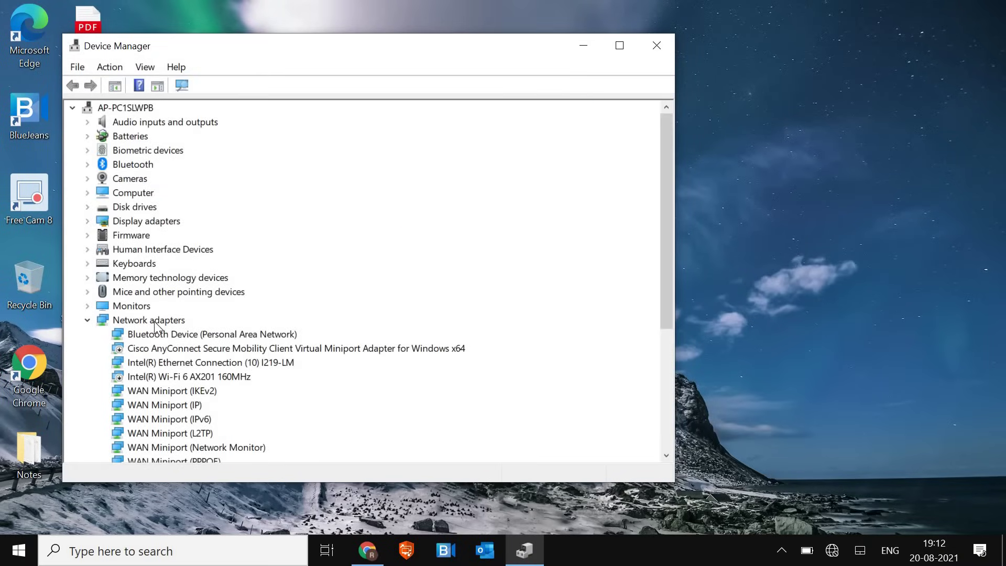
pyautogui.click(154, 322)
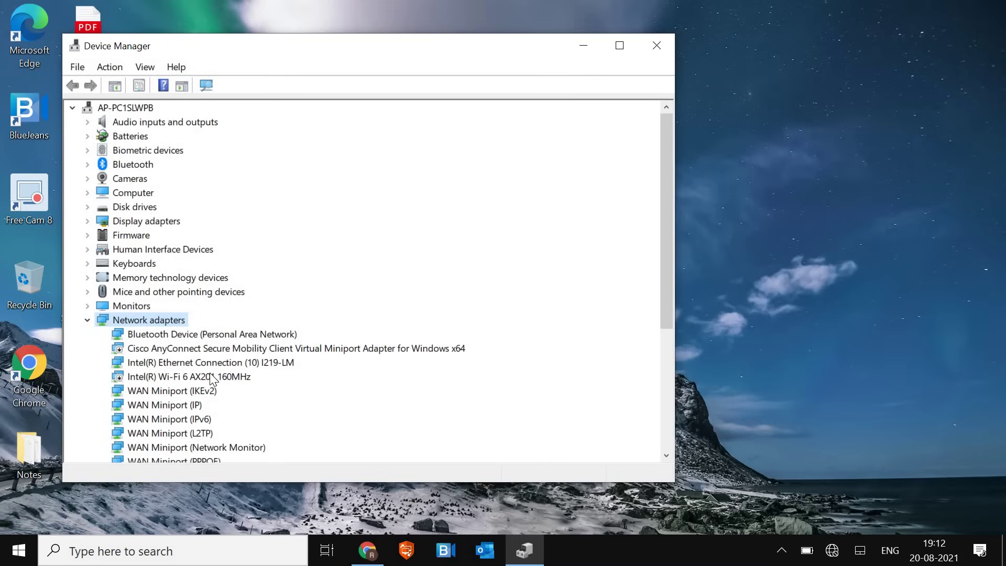
pyautogui.click(207, 377)
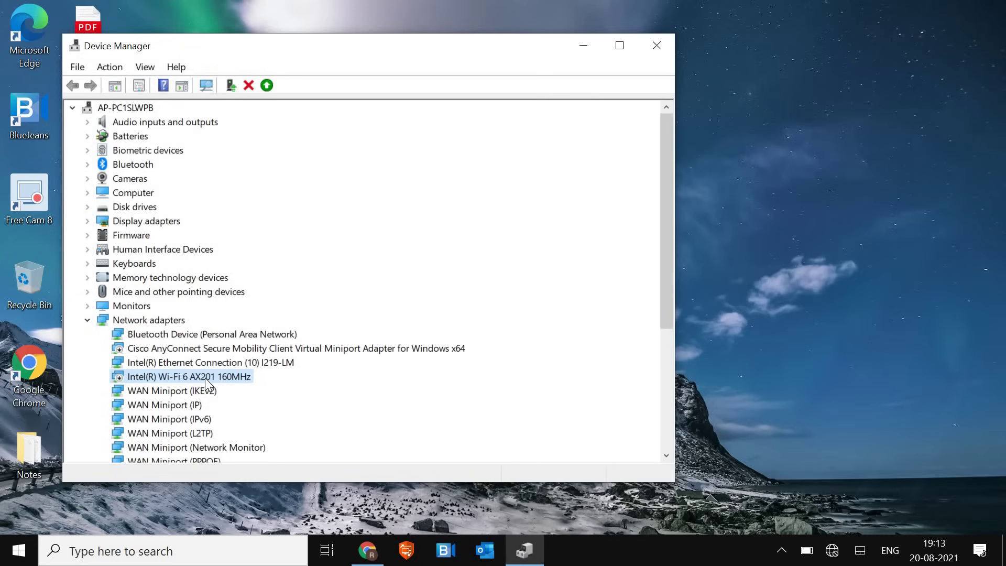
pyautogui.rightClick(208, 376)
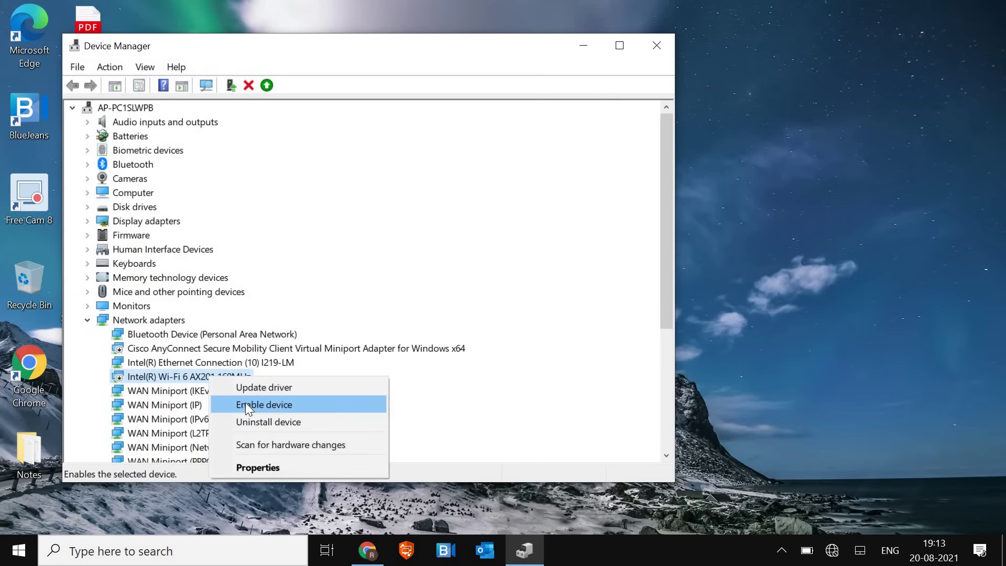
pyautogui.click(276, 385)
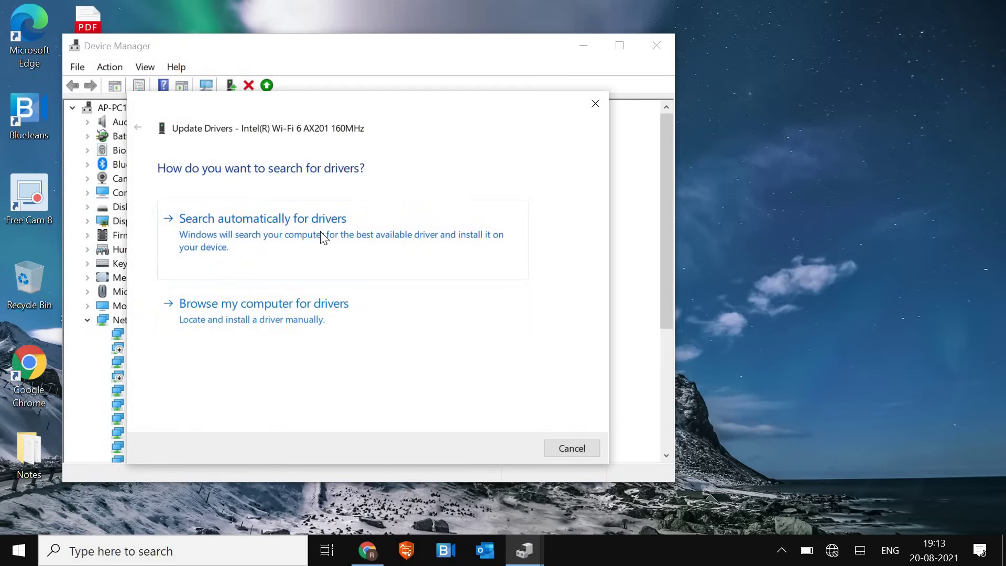
pyautogui.click(320, 232)
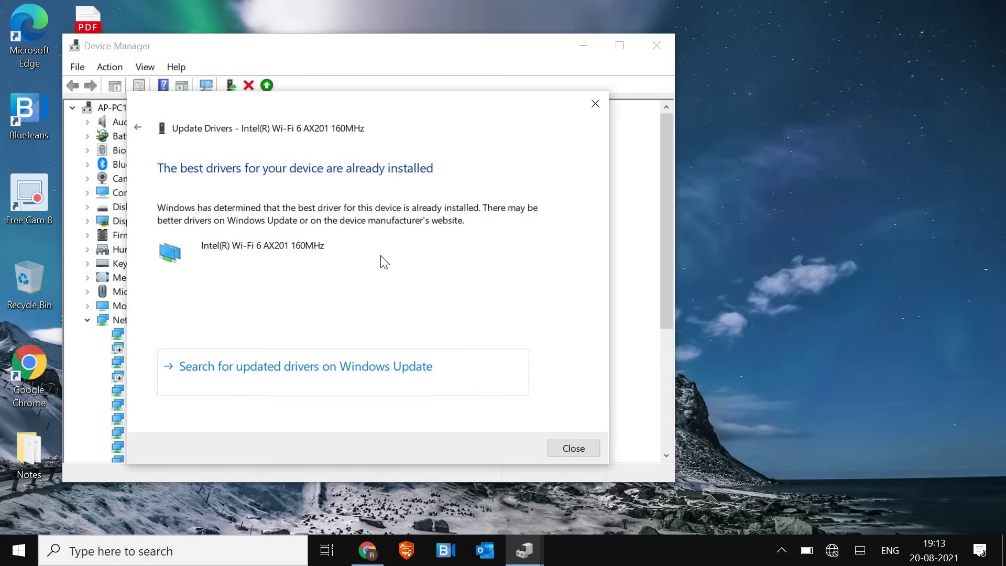
pyautogui.click(564, 449)
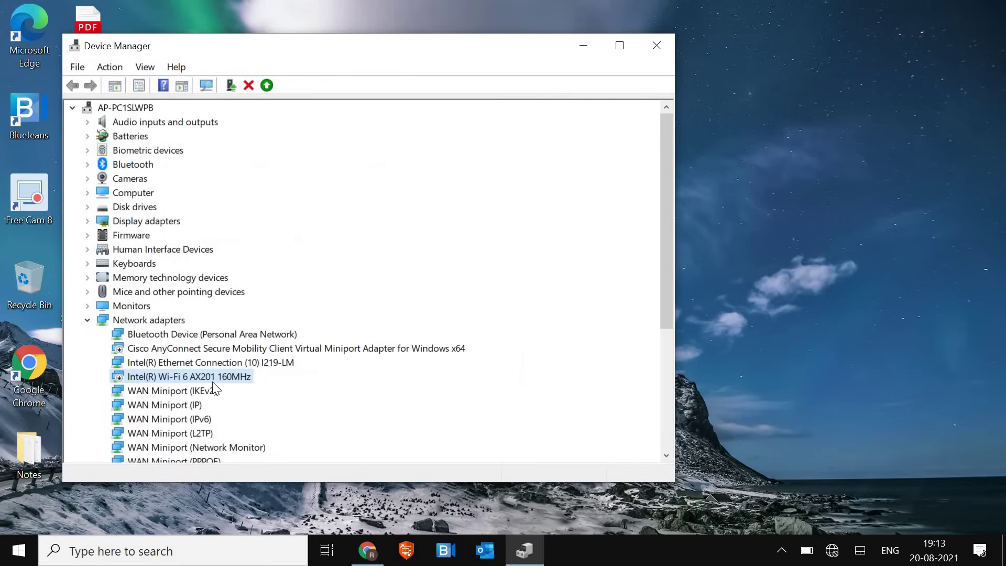
# Select the second Intel entry among the available drivers on the computer for the Wi-Fi adapter, cancel the update, and close Device Manager
pyautogui.rightClick(215, 376)
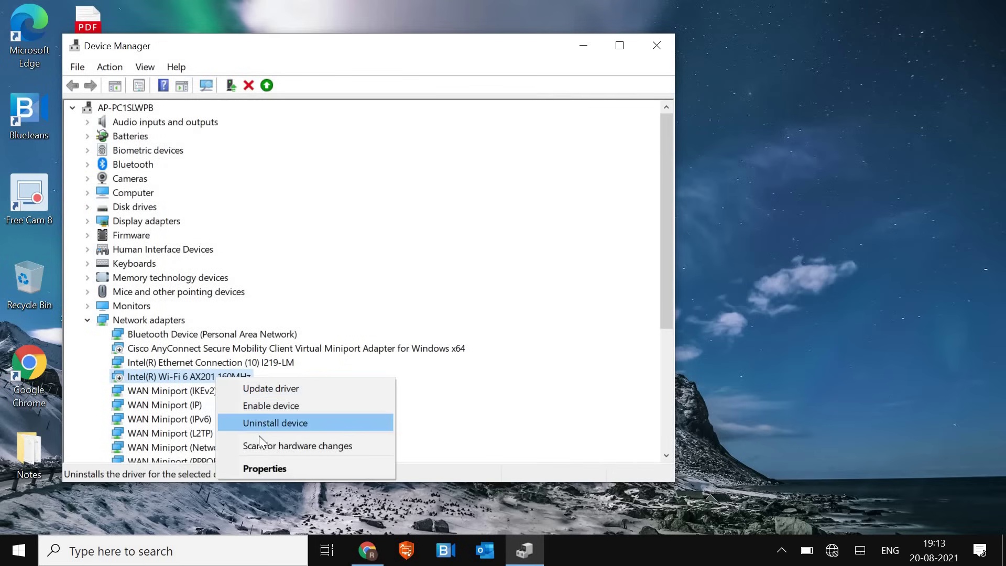
pyautogui.click(262, 389)
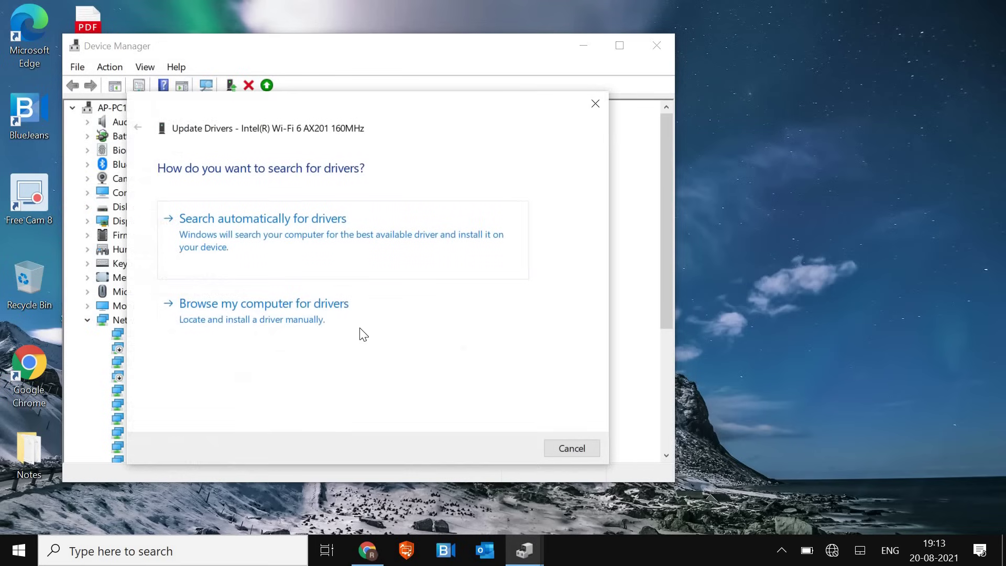
pyautogui.click(326, 318)
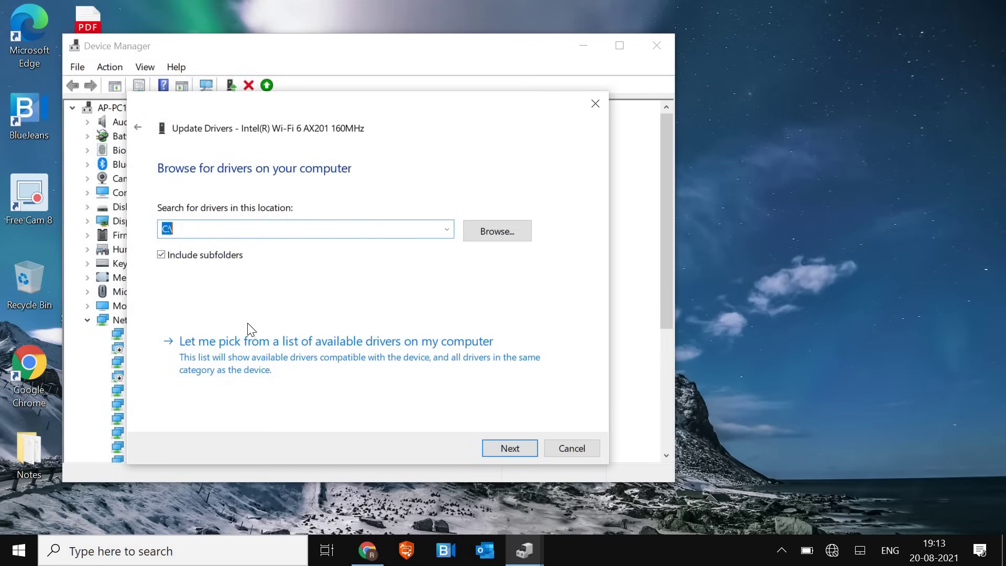
pyautogui.click(262, 356)
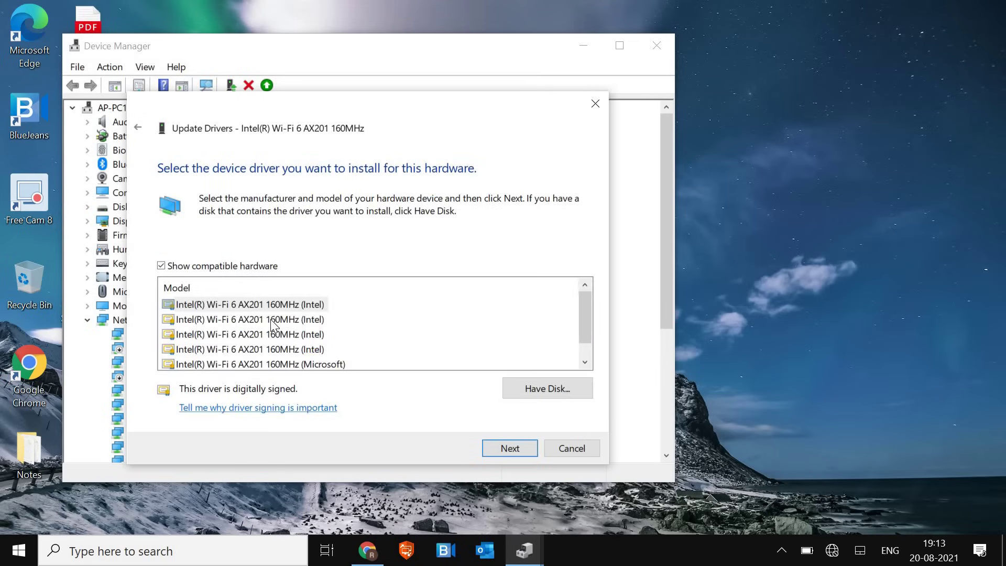
pyautogui.click(271, 320)
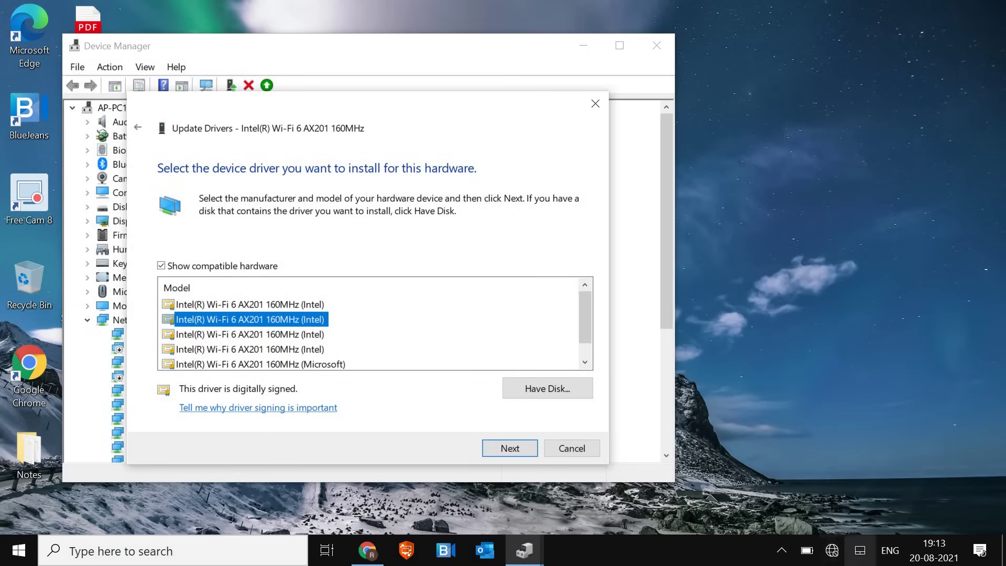
pyautogui.moveTo(838, 536)
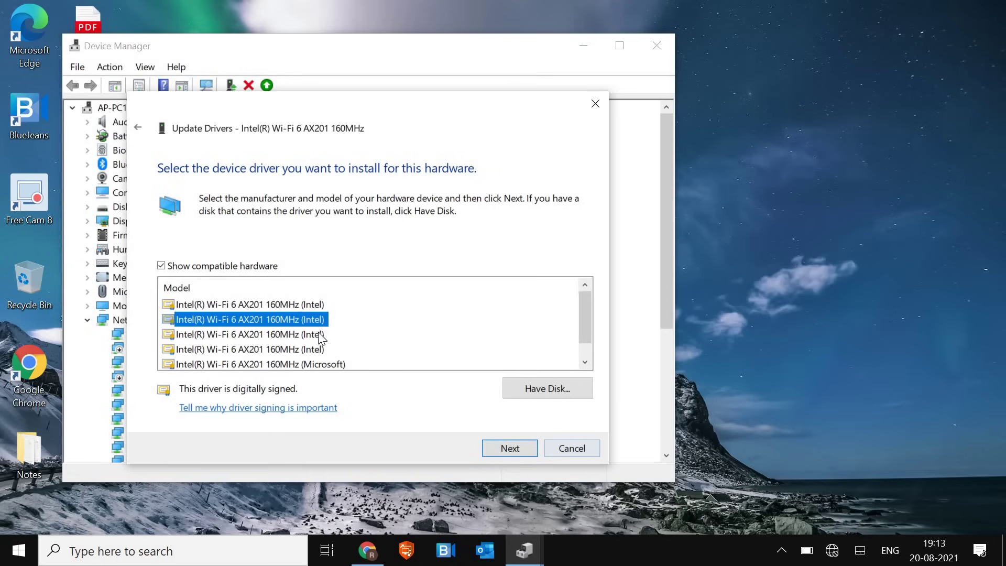
pyautogui.scroll(-1, 385, 358)
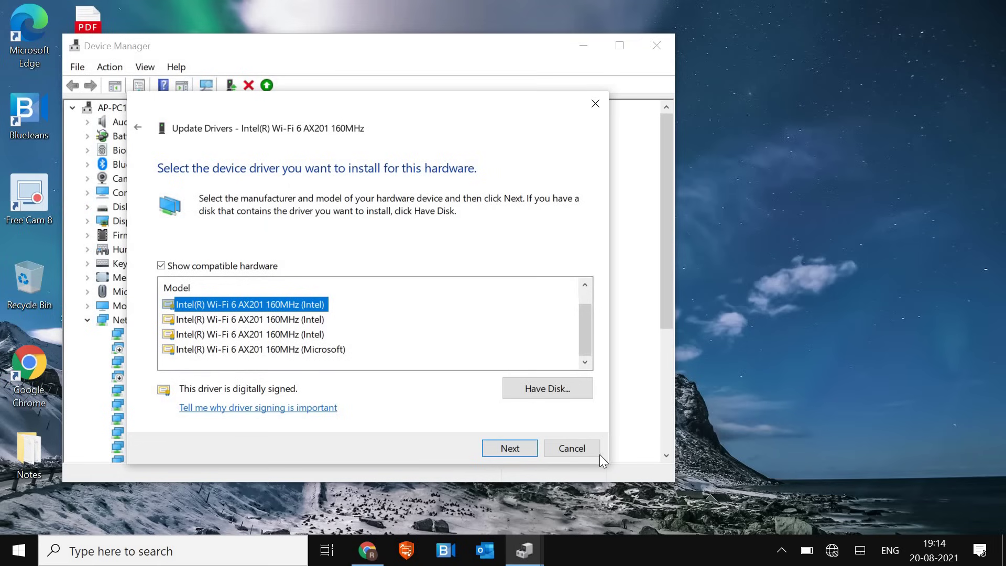
pyautogui.moveTo(597, 451); pyautogui.dragTo(687, 316)
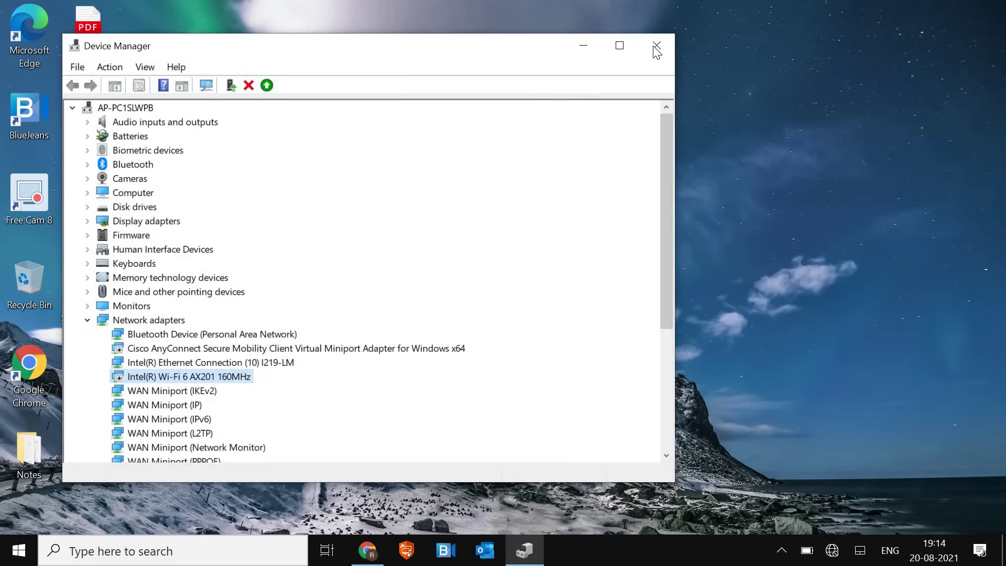
pyautogui.click(655, 46)
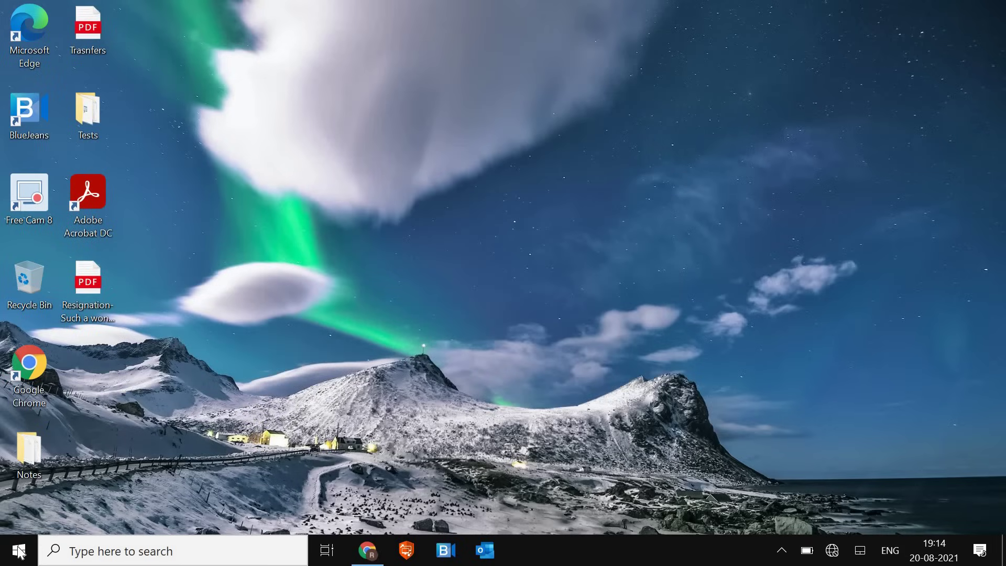
# View the Network reset page in the Network & Internet settings without resetting, and close Settings
pyautogui.rightClick(20, 550)
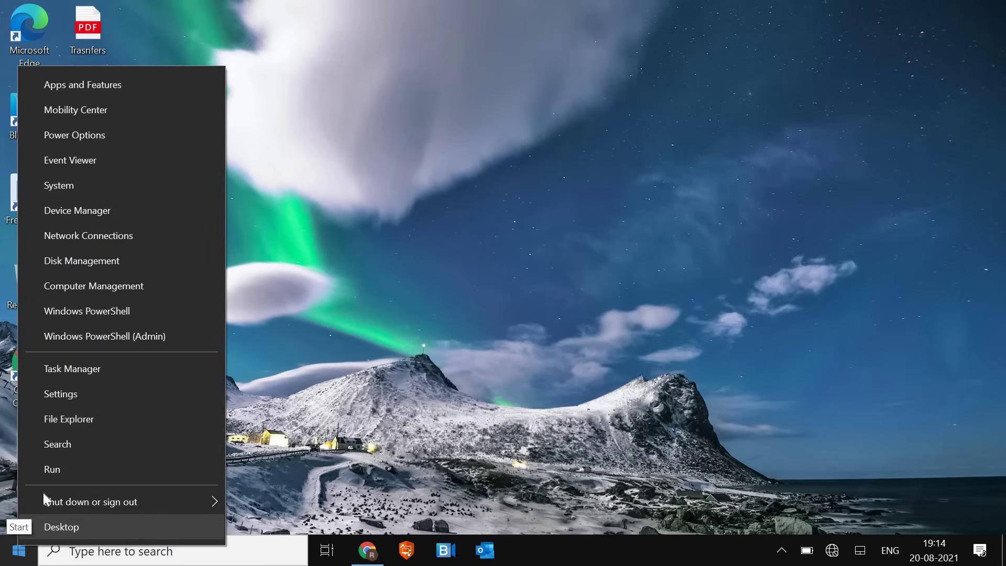
pyautogui.click(66, 392)
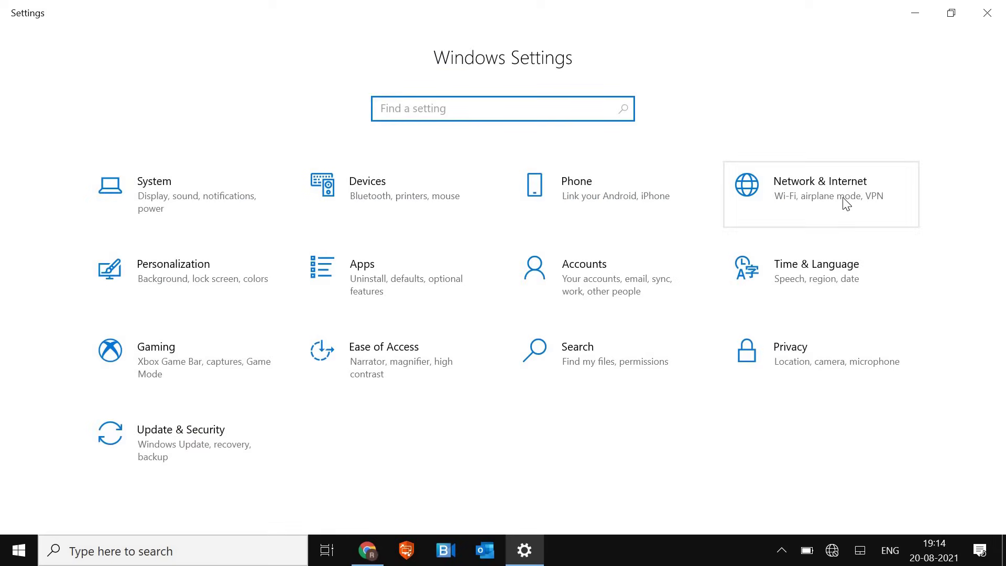
pyautogui.click(844, 204)
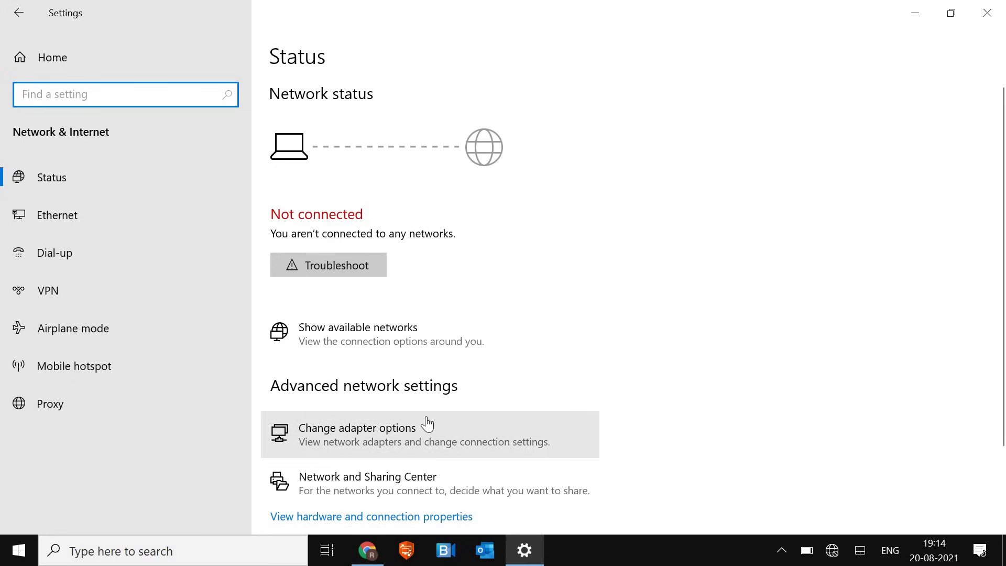
pyautogui.scroll(-2, 427, 424)
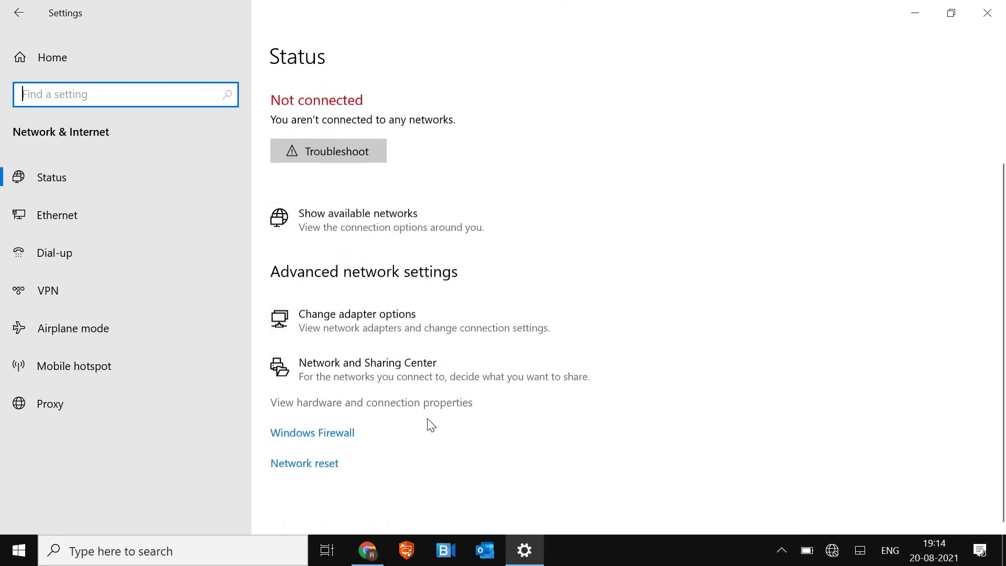
pyautogui.click(297, 464)
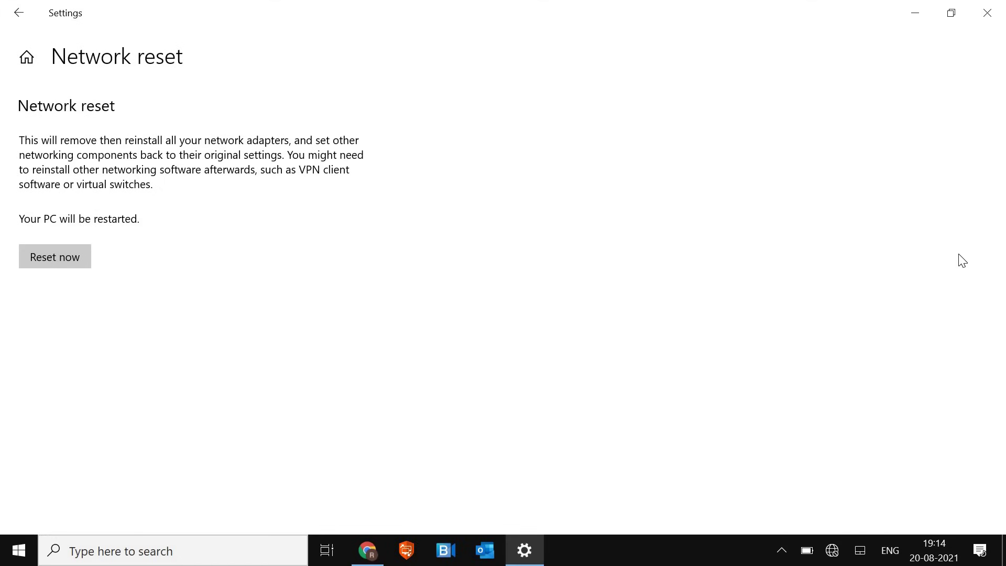
pyautogui.click(988, 12)
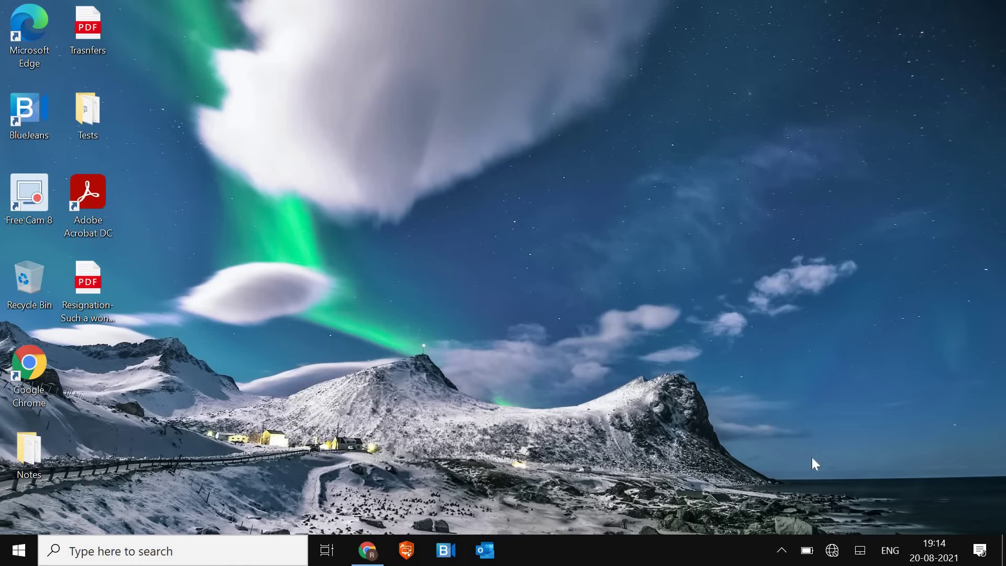
pyautogui.click(835, 554)
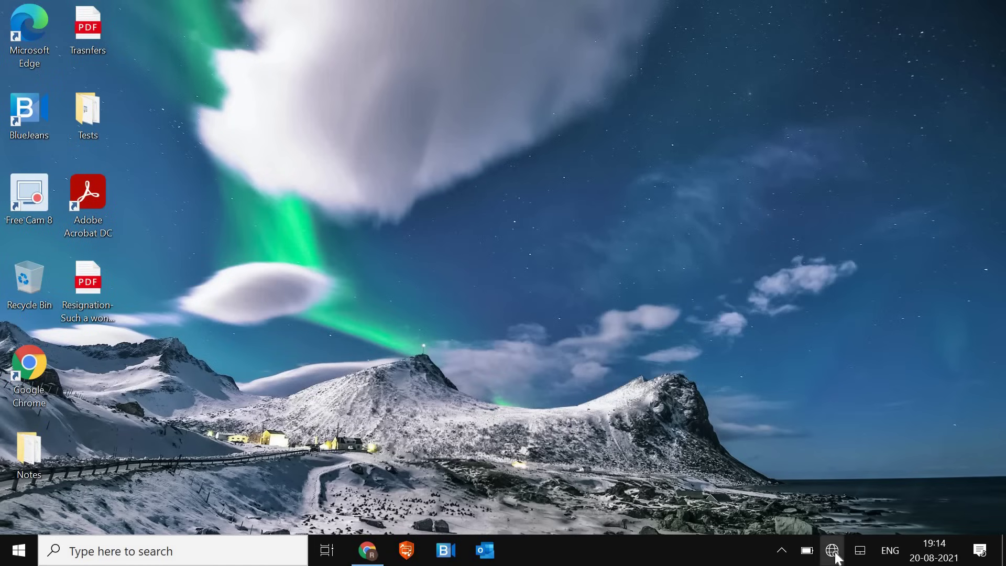
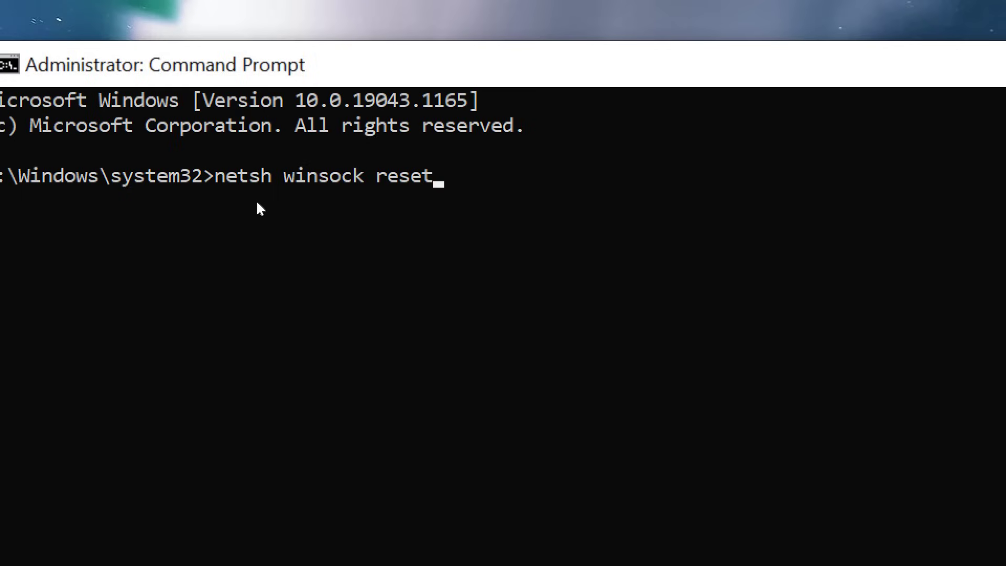
# Run netsh winsock reset and netsh int ip reset log.txt in the administrator Command Prompt, and close it
pyautogui.press('Return')
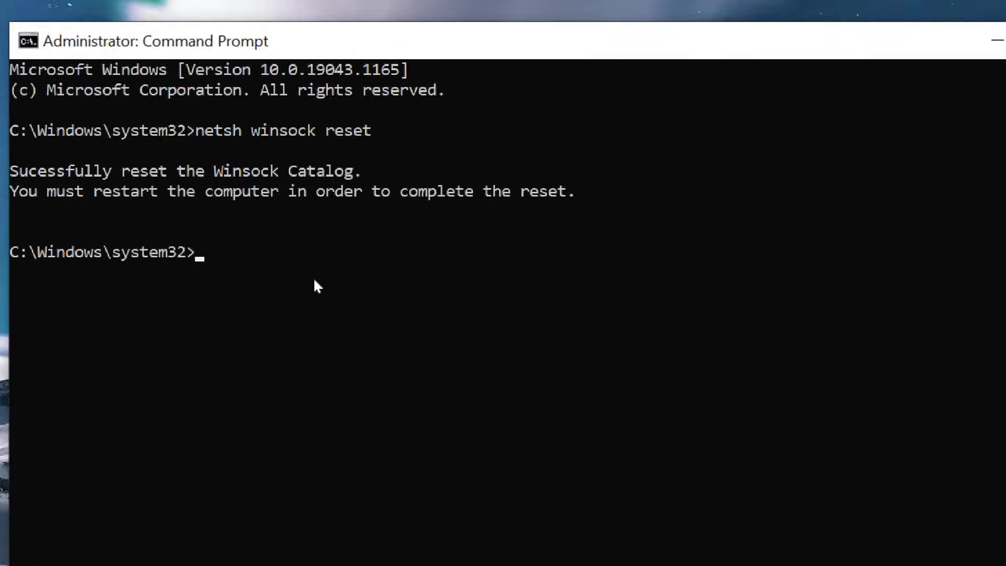
pyautogui.write('netsh i')
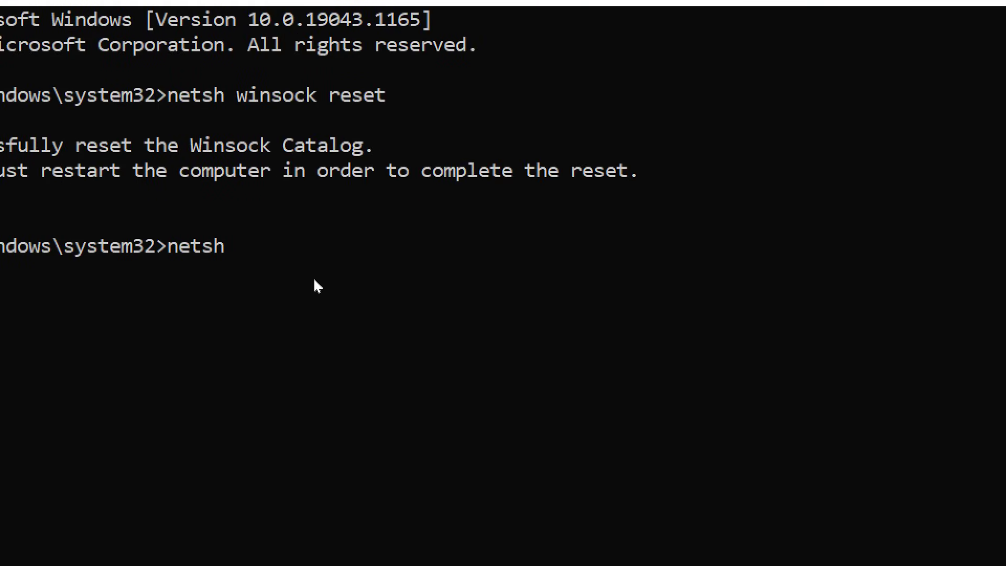
pyautogui.write('nt ip reset log.txt')
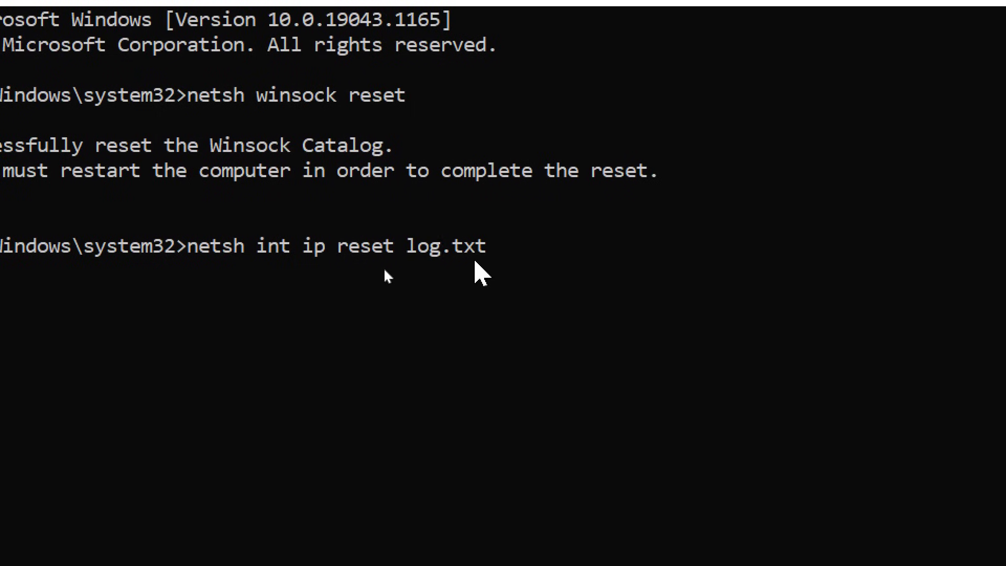
pyautogui.press('Return')
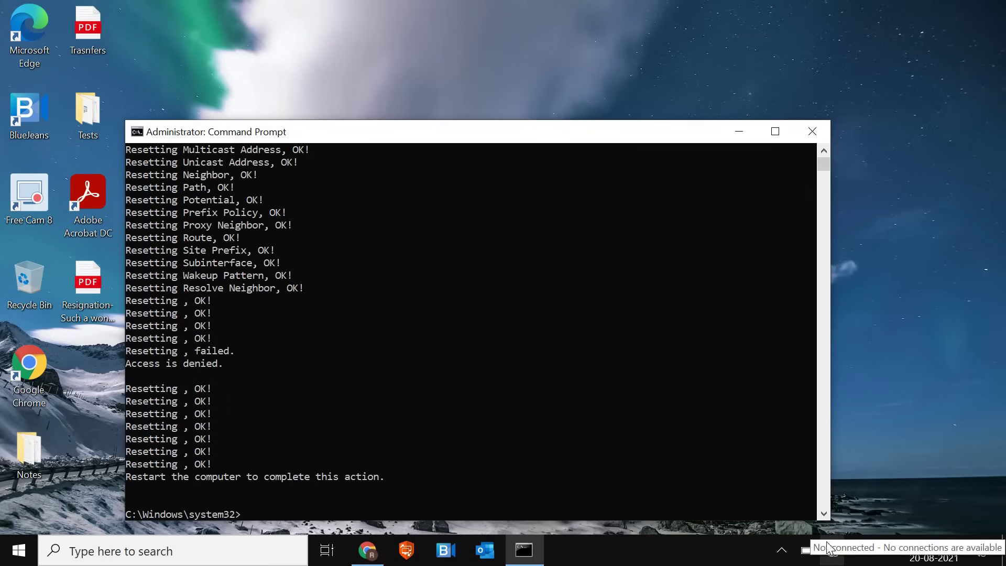
pyautogui.scroll(-7, 812, 472)
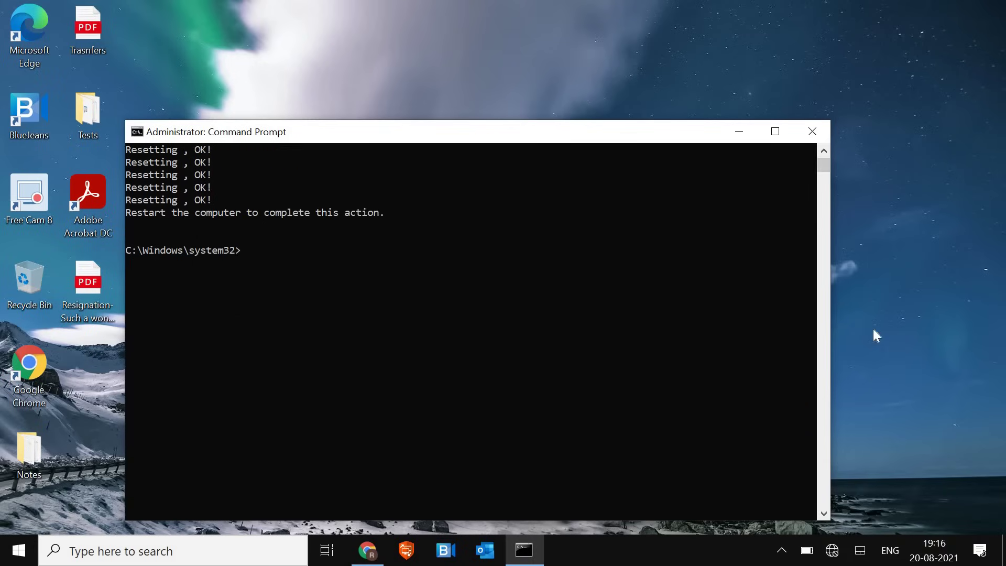
pyautogui.hotkey('alt', 'F4')
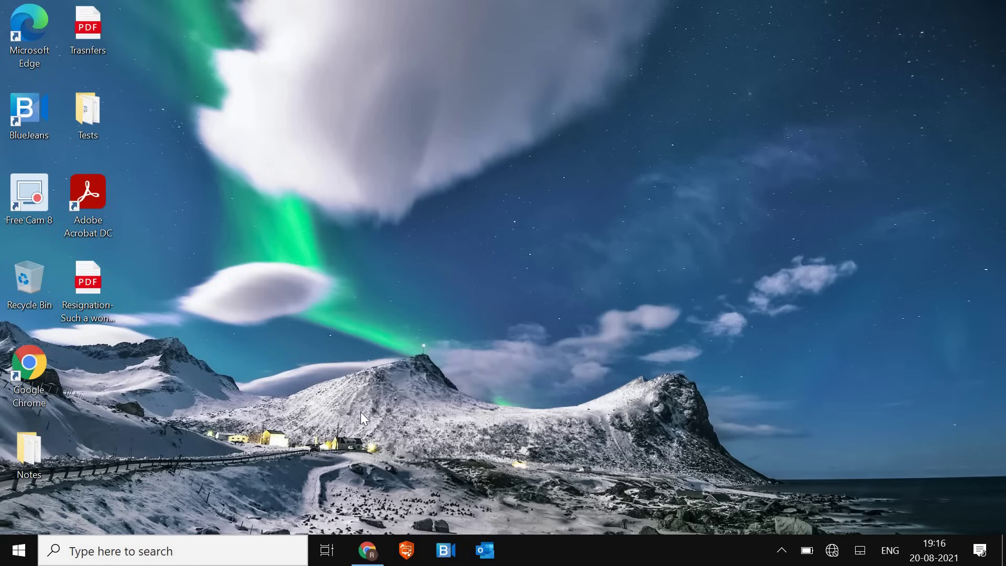
# Run msconfig to open System Configuration
pyautogui.press('super+r')
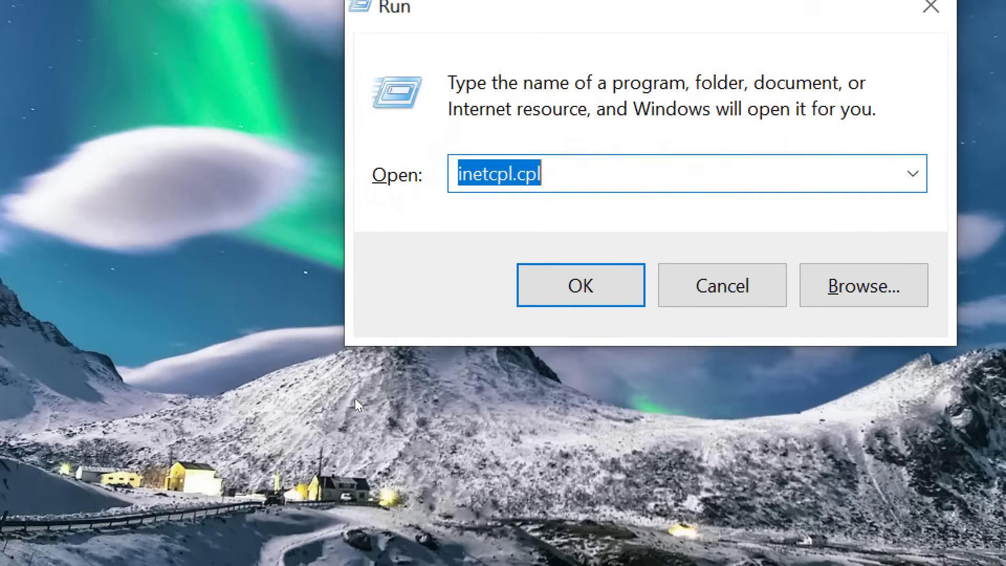
pyautogui.write('sc')
pyautogui.press('BackSpace')
pyautogui.press('BackSpace')
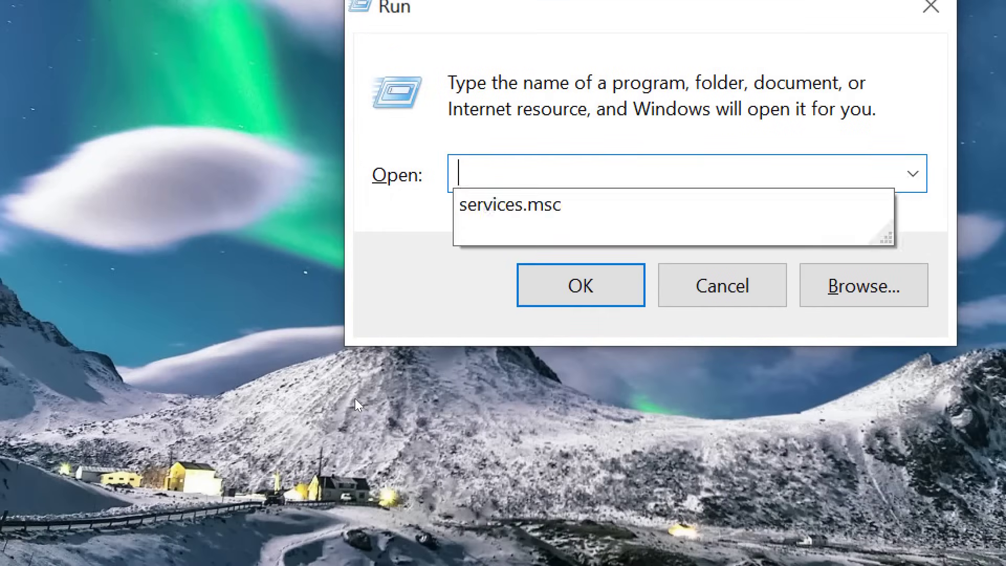
pyautogui.write('msco')
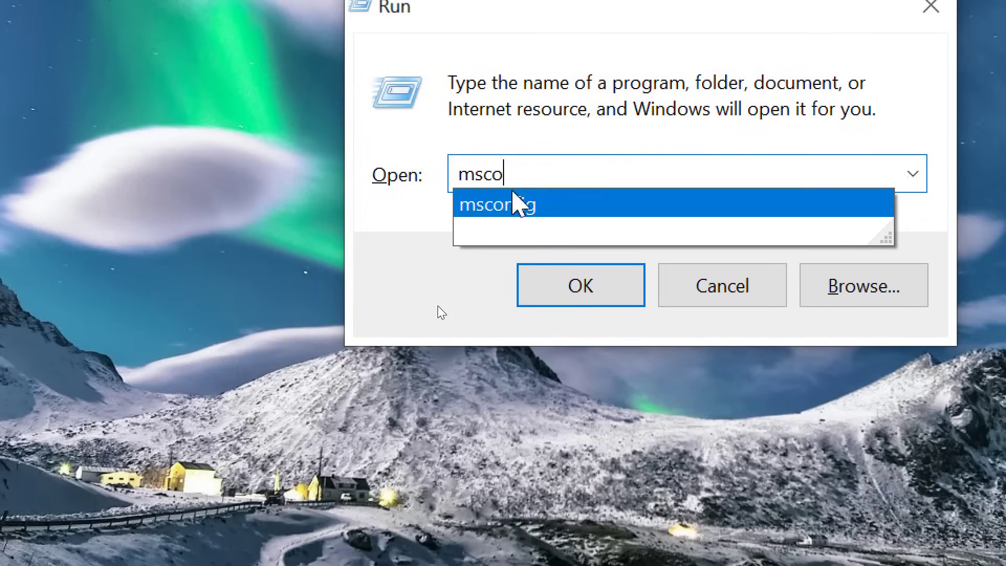
pyautogui.click(529, 206)
pyautogui.click(565, 181)
pyautogui.click(574, 307)
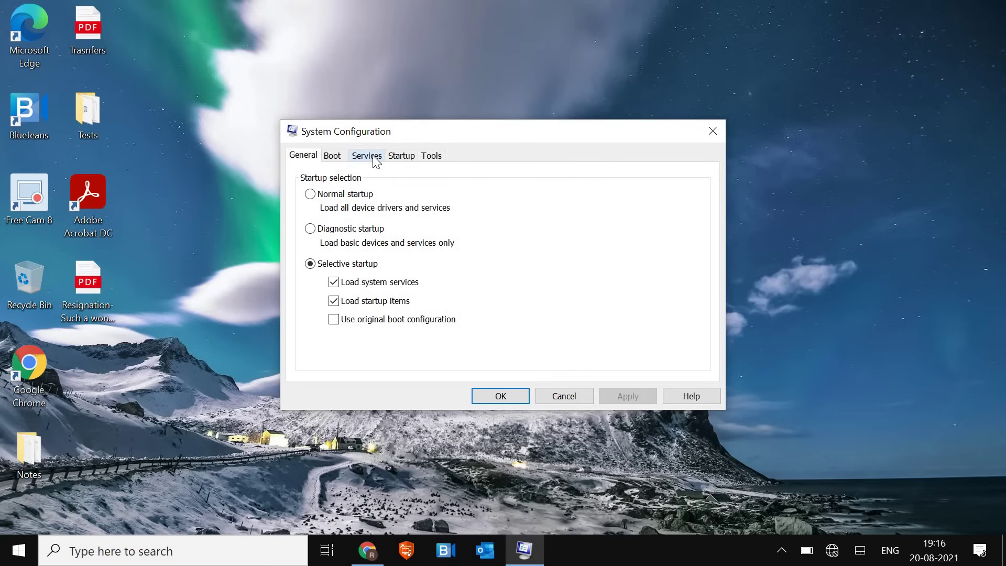
# Disable all services in System Configuration, enable them all again, and confirm the dialog
pyautogui.click(377, 157)
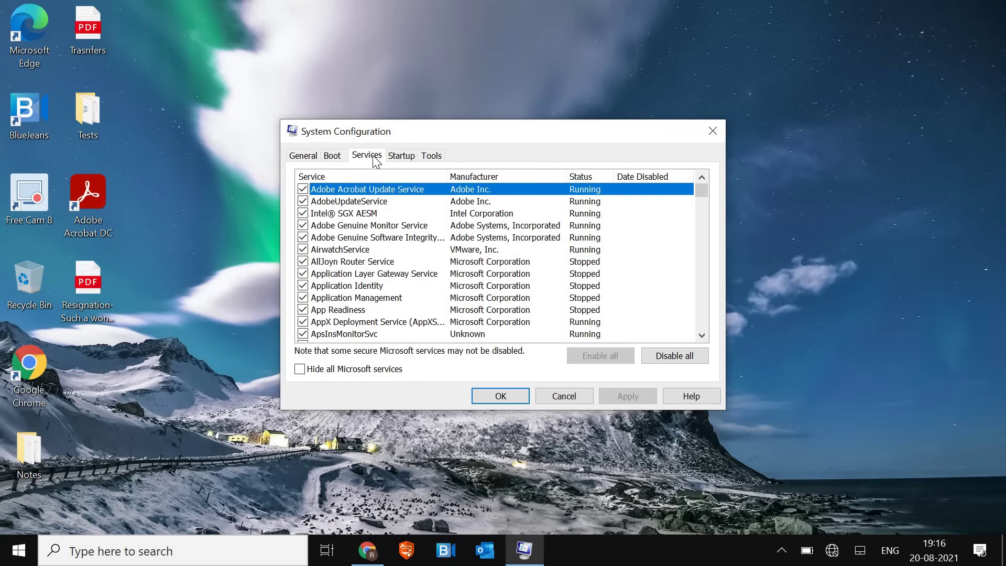
pyautogui.click(680, 355)
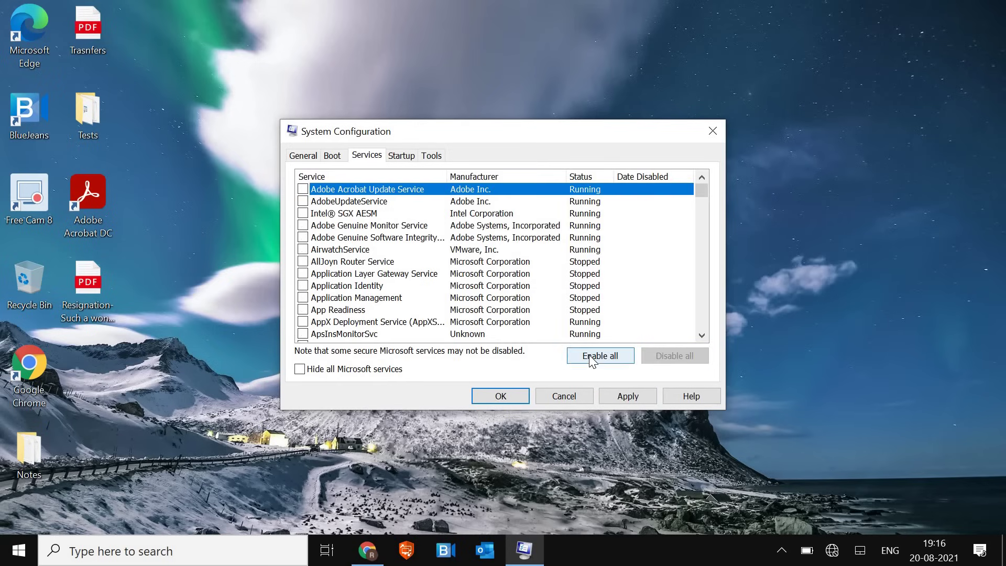
pyautogui.click(592, 358)
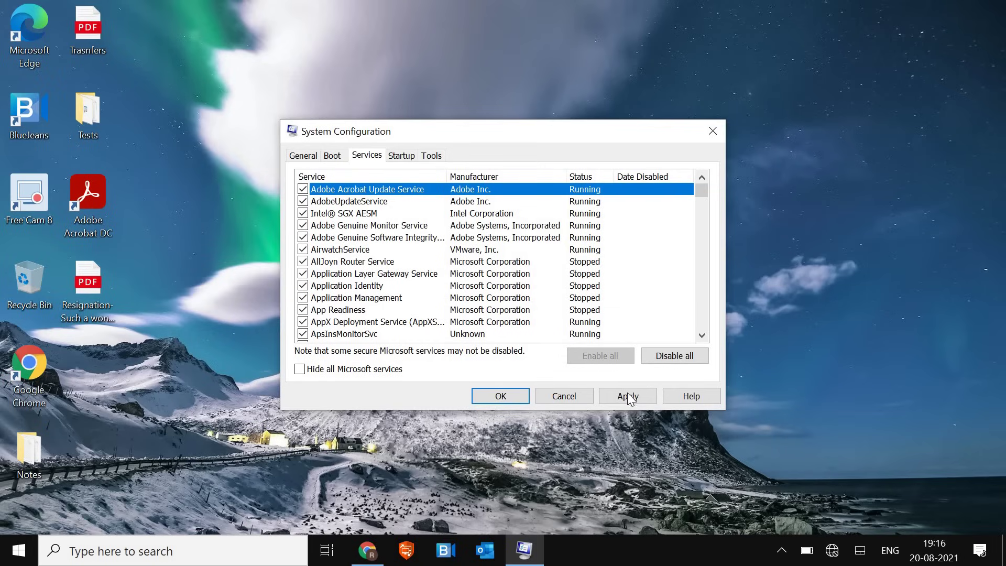
pyautogui.click(511, 394)
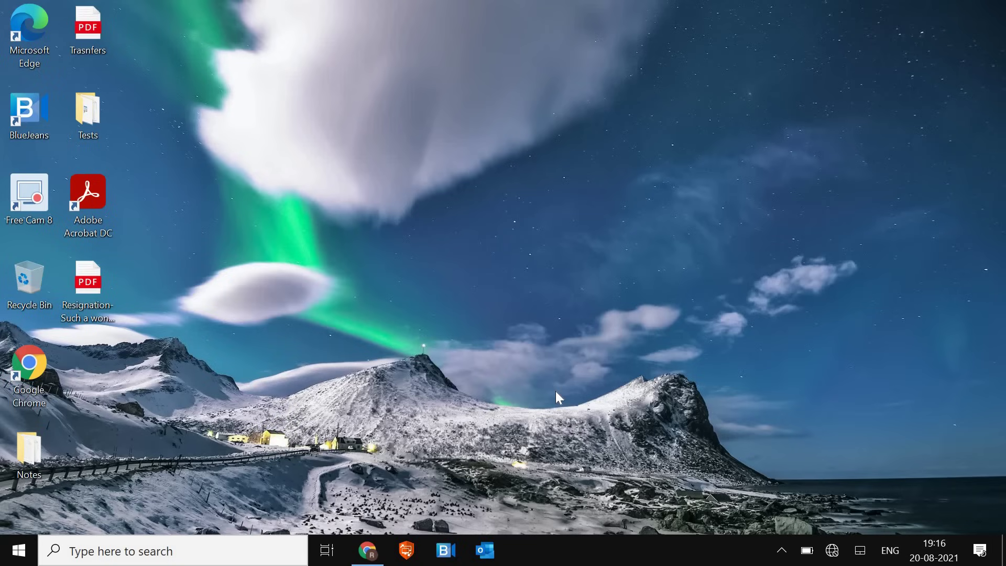